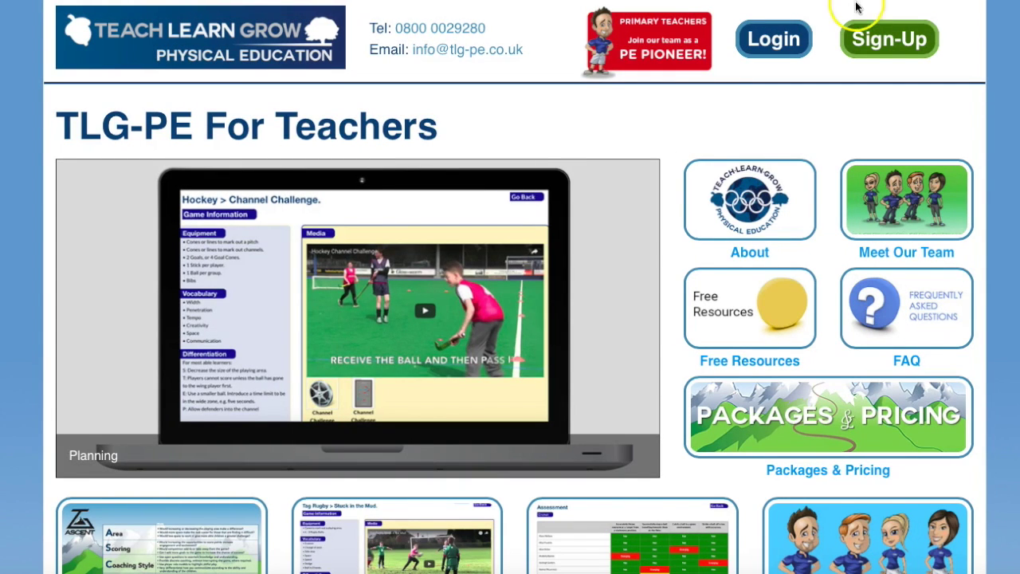
Show the package prices for a Year 3 teacher with 1 PE lesson per week: Gold £27.99, Gold+ £39.99
{"action": "left_click", "coordinate": [898, 44]}
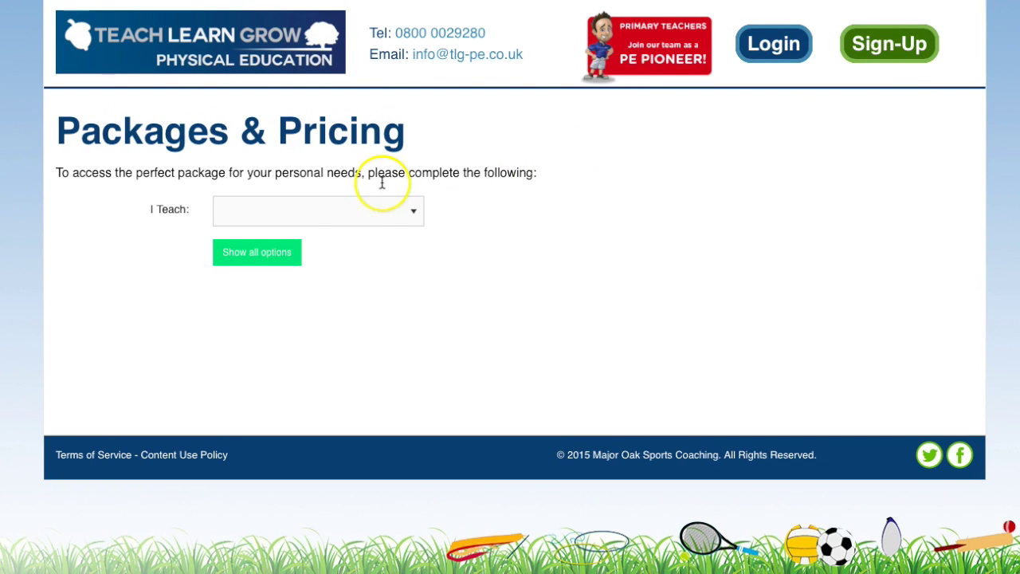
{"action": "left_click", "coordinate": [338, 212]}
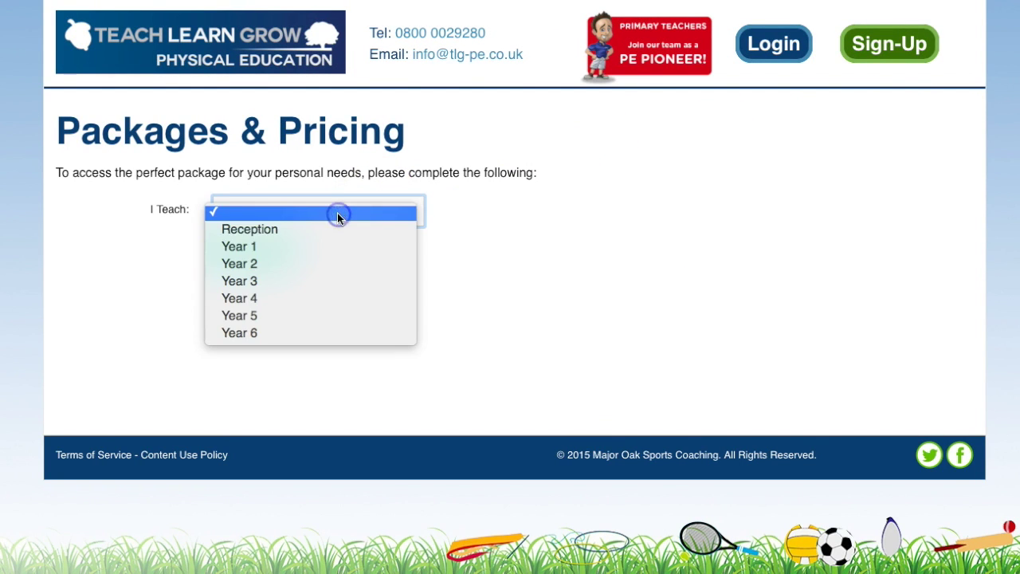
{"action": "left_click", "coordinate": [321, 280]}
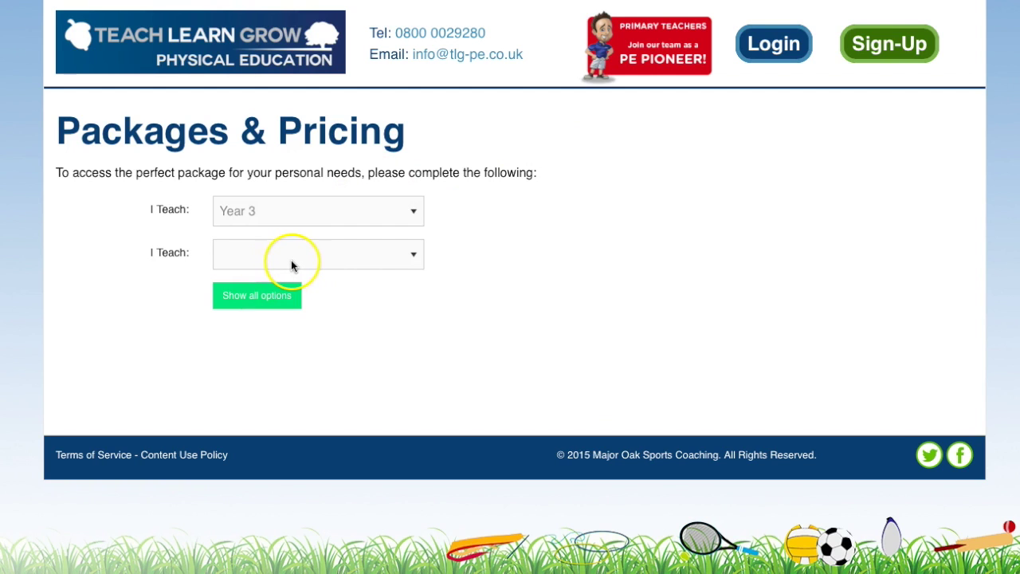
{"action": "left_click", "coordinate": [291, 263]}
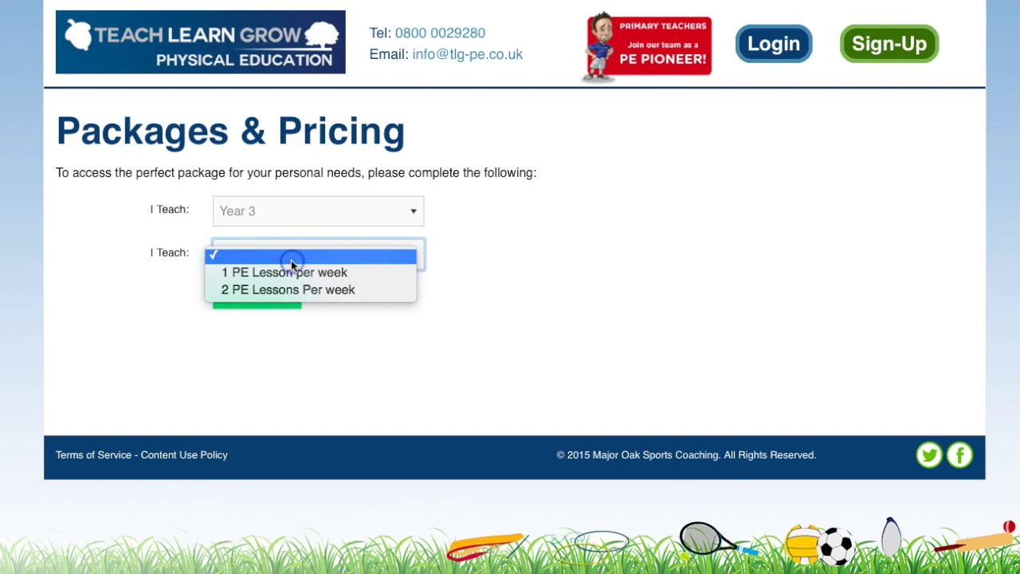
{"action": "left_click", "coordinate": [289, 279]}
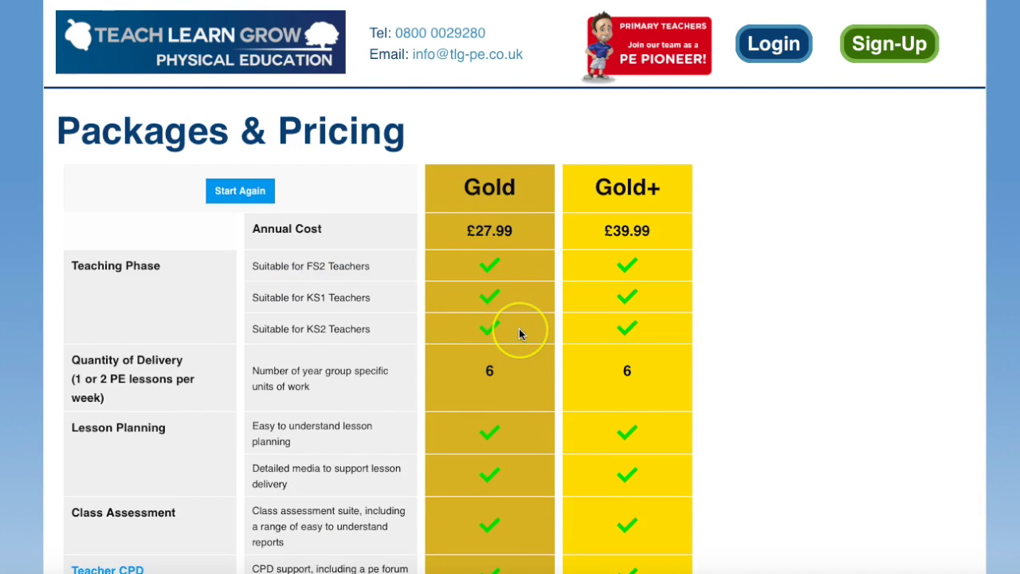
{"action": "scroll", "coordinate": [519, 328], "scroll_direction": "down", "scroll_amount": 3}
{"action": "scroll", "coordinate": [519, 328], "scroll_direction": "down", "scroll_amount": 3}
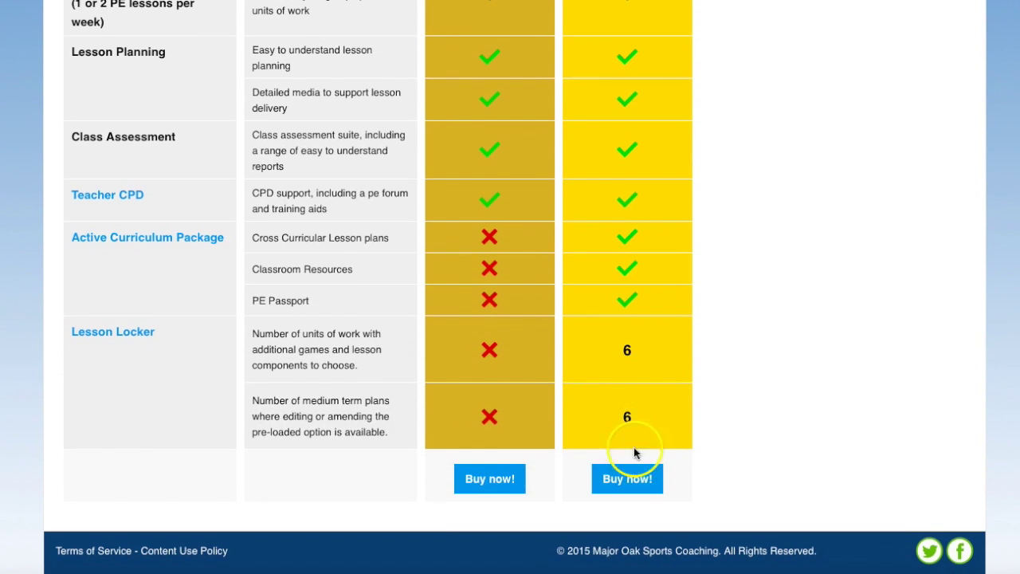
Buy Gold+, apply the discount code, and enter the teacher's name, e-mail and contact number
{"action": "left_click", "coordinate": [630, 479]}
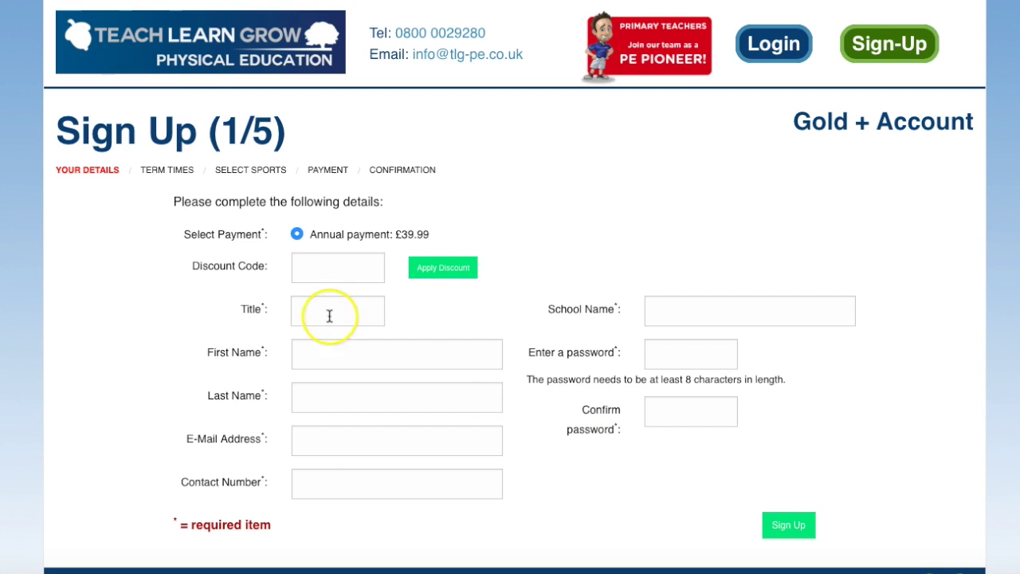
{"action": "left_click", "coordinate": [337, 283]}
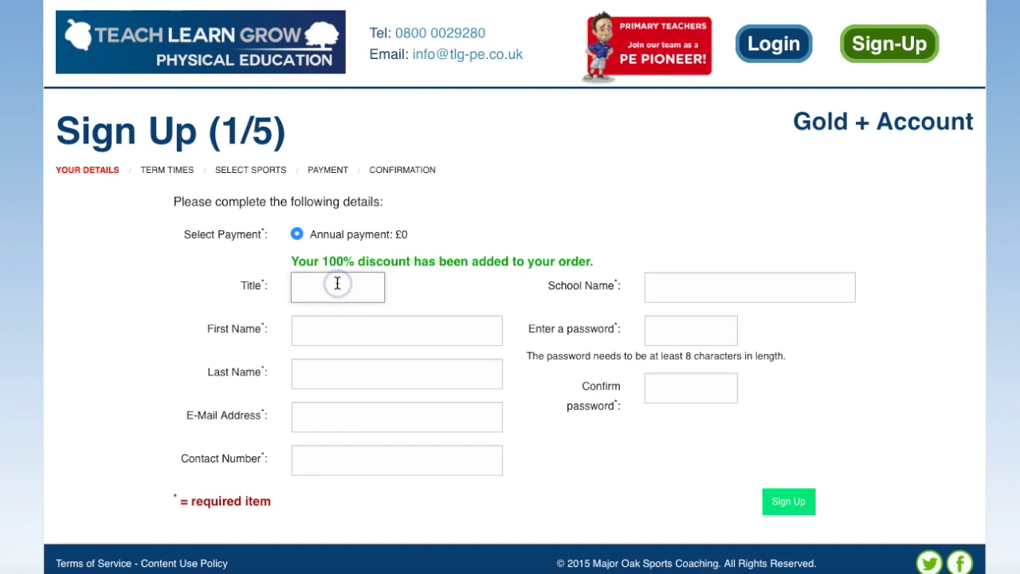
{"action": "key", "text": "Tab"}
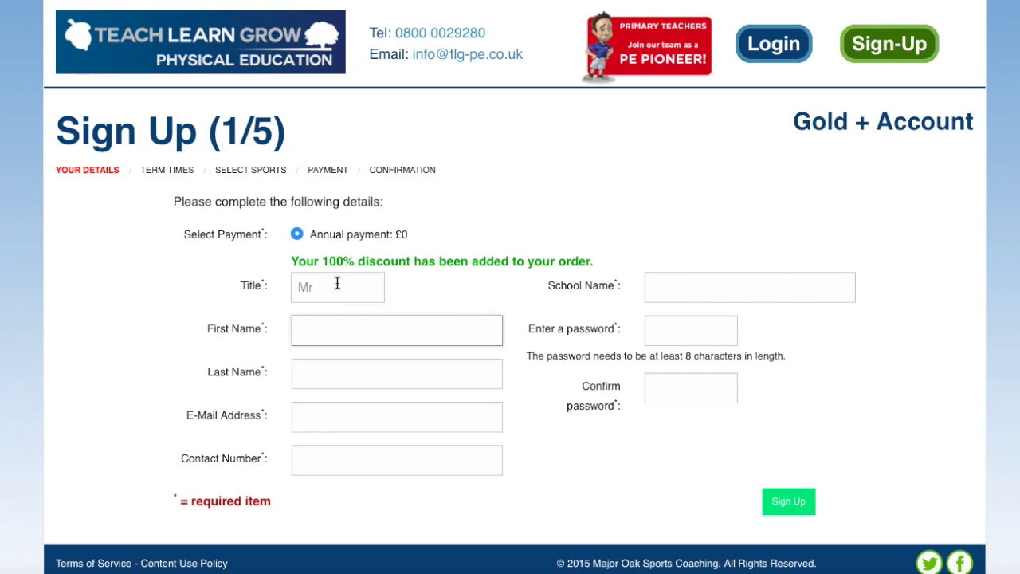
{"action": "key", "text": "Tab"}
{"action": "type", "text": "Test"}
{"action": "key", "text": "Tab"}
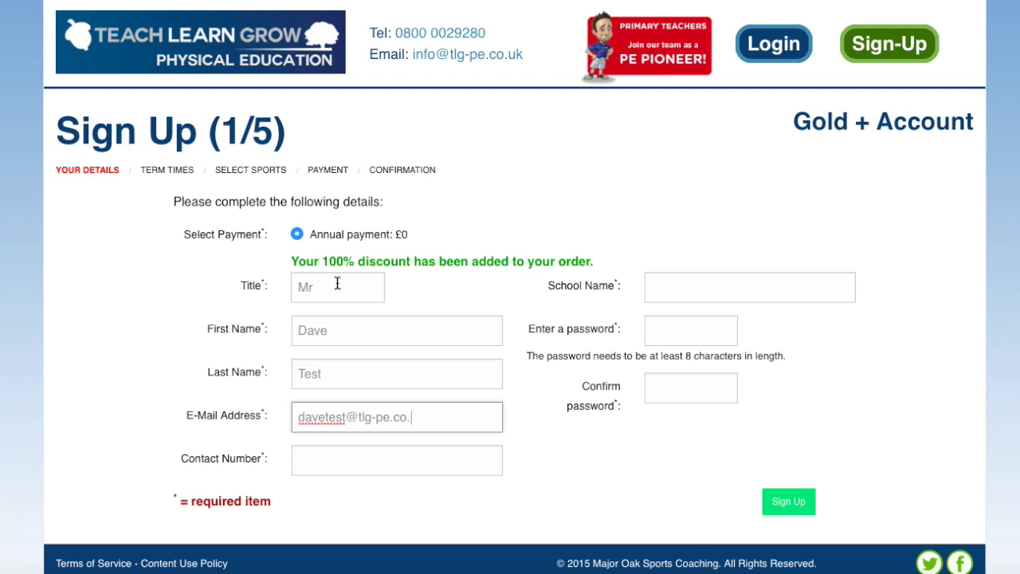
{"action": "key", "text": "Tab"}
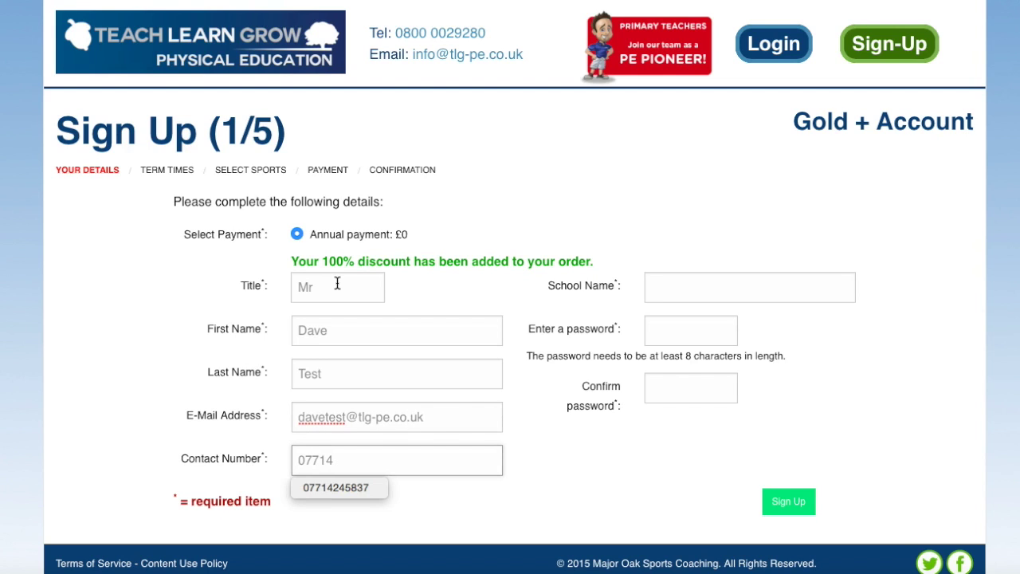
Enter the school name and account password, submit the details, and decline saving the password
{"action": "left_click", "coordinate": [694, 286]}
{"action": "type", "text": "Parklands Test School"}
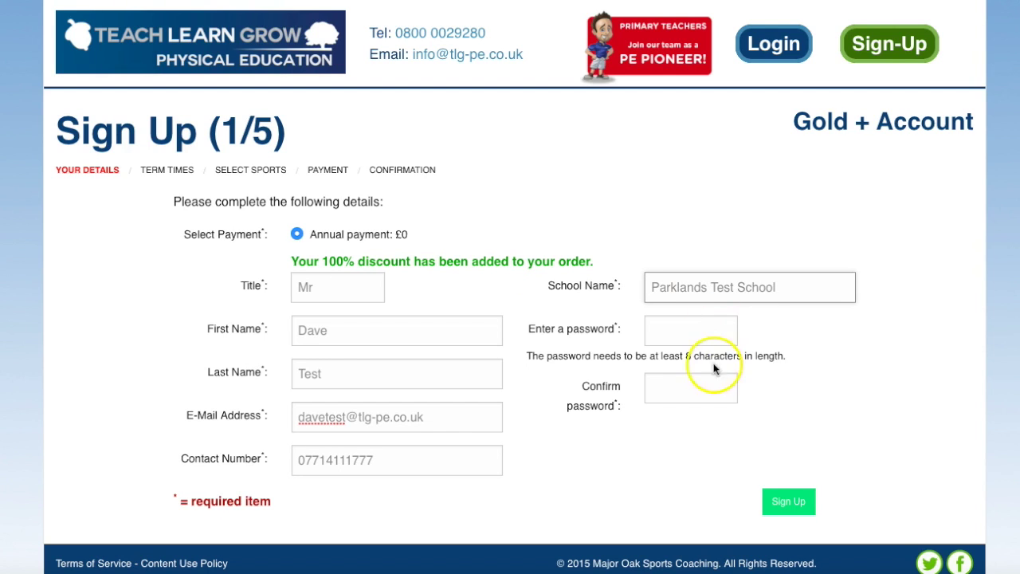
{"action": "left_click", "coordinate": [695, 340]}
{"action": "type", "text": "test"}
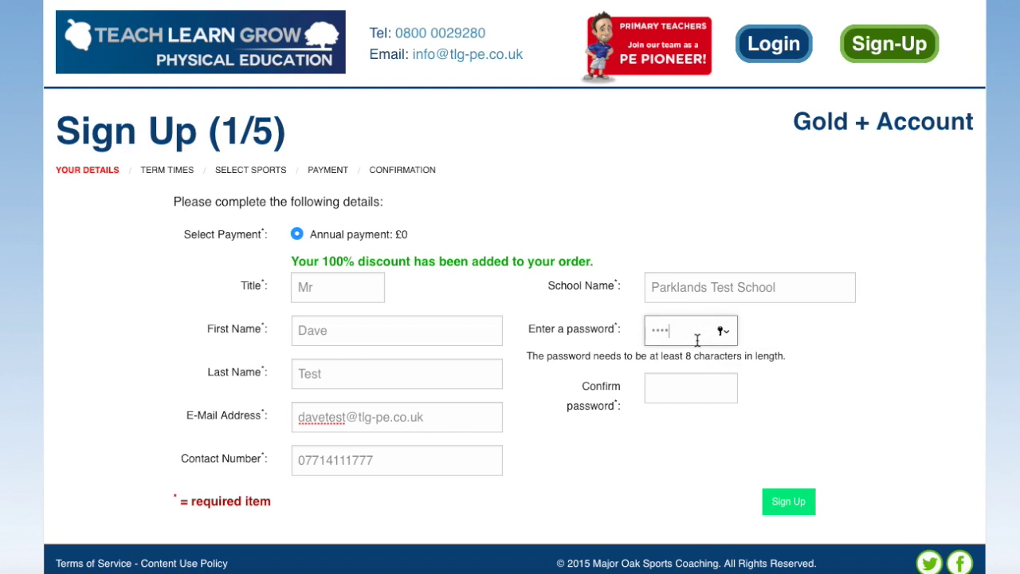
{"action": "key", "text": "Tab"}
{"action": "type", "text": "testtest"}
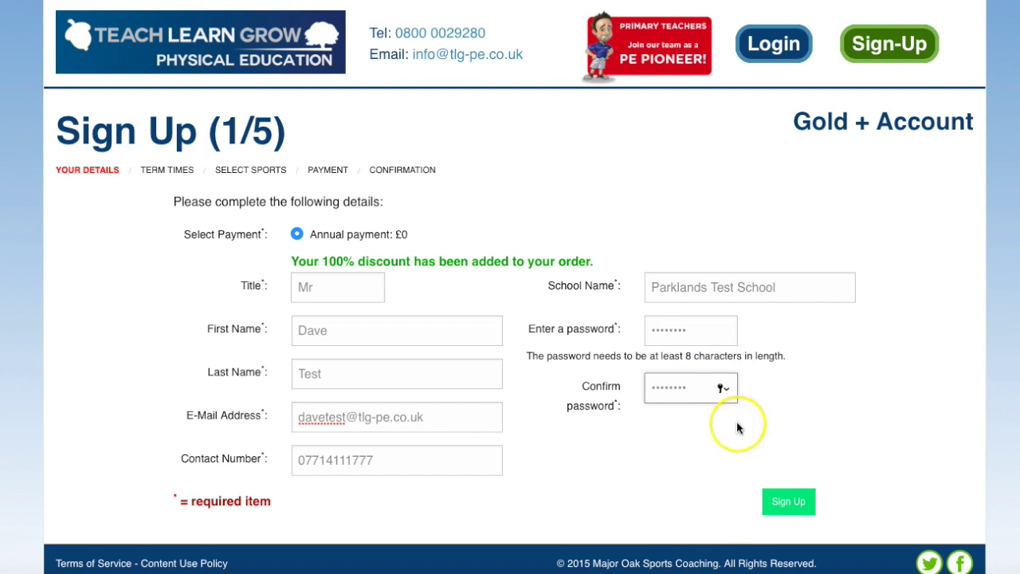
{"action": "left_click", "coordinate": [789, 502]}
{"action": "left_click", "coordinate": [665, 426]}
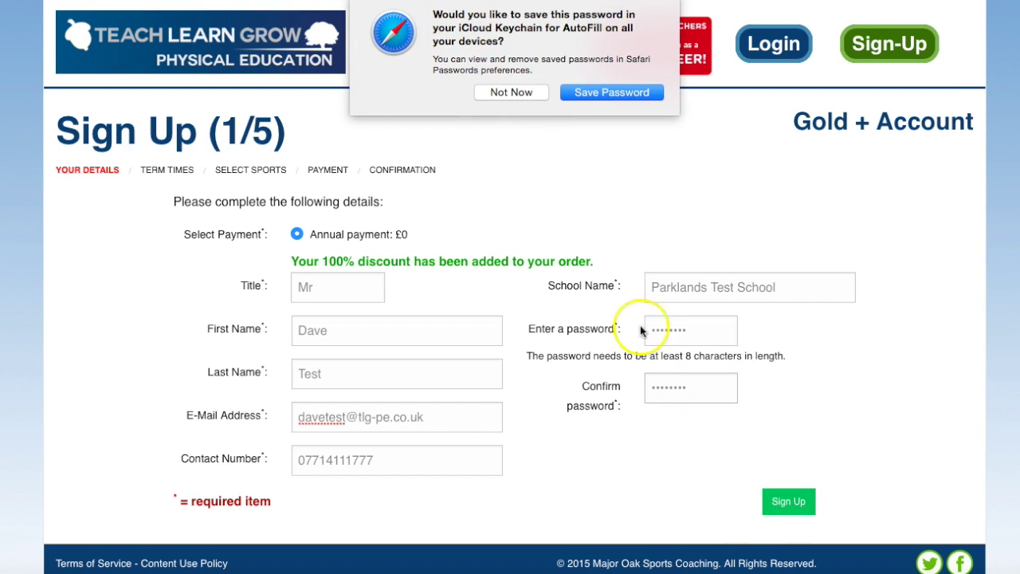
{"action": "left_click", "coordinate": [512, 93]}
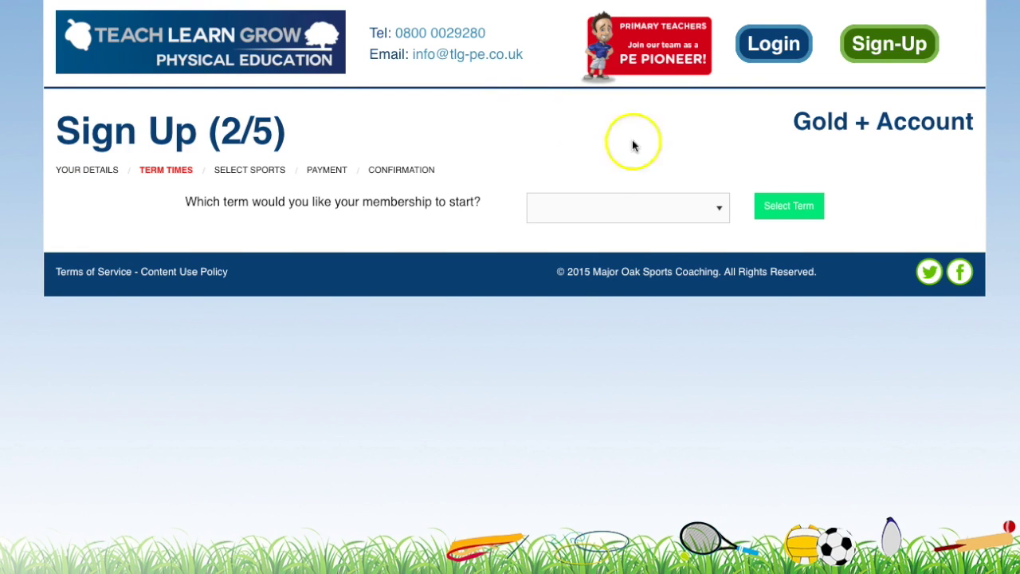
Start the membership in Next Term (Autumn Term 2) and submit the 31/10/2016–21/10/2017 term dates
{"action": "left_click", "coordinate": [695, 207]}
{"action": "left_click", "coordinate": [683, 244]}
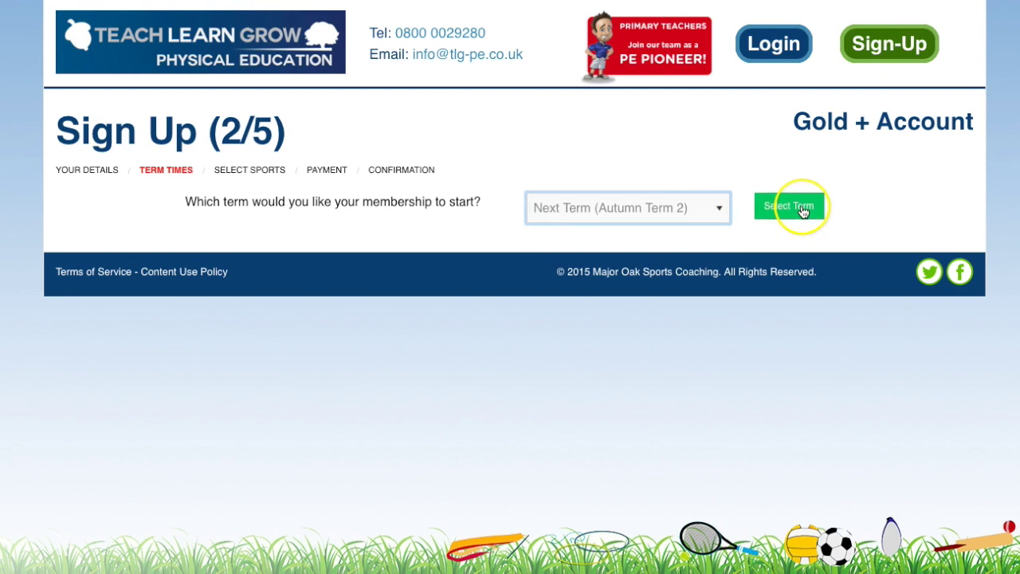
{"action": "left_click", "coordinate": [796, 206]}
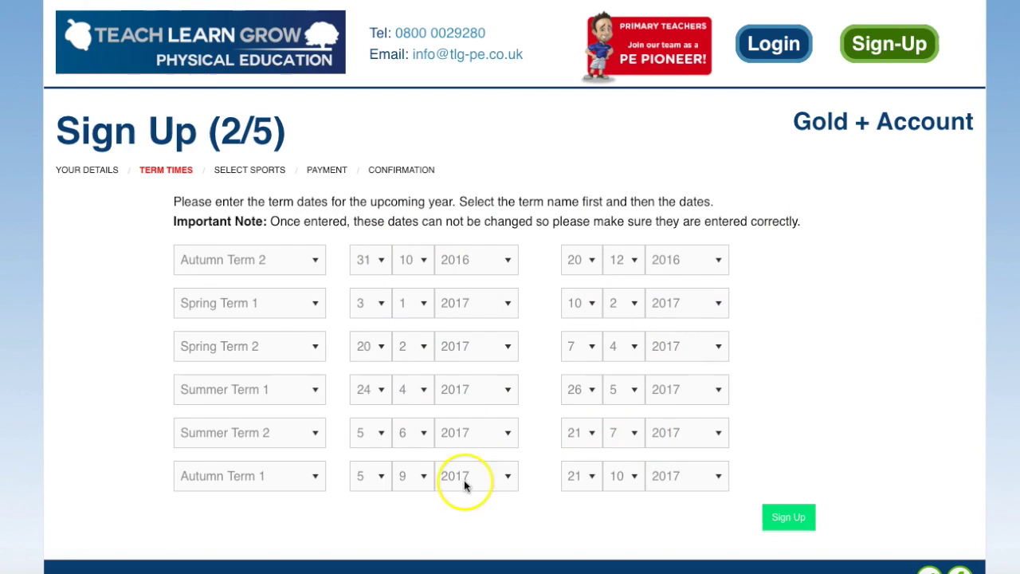
{"action": "left_click", "coordinate": [779, 520]}
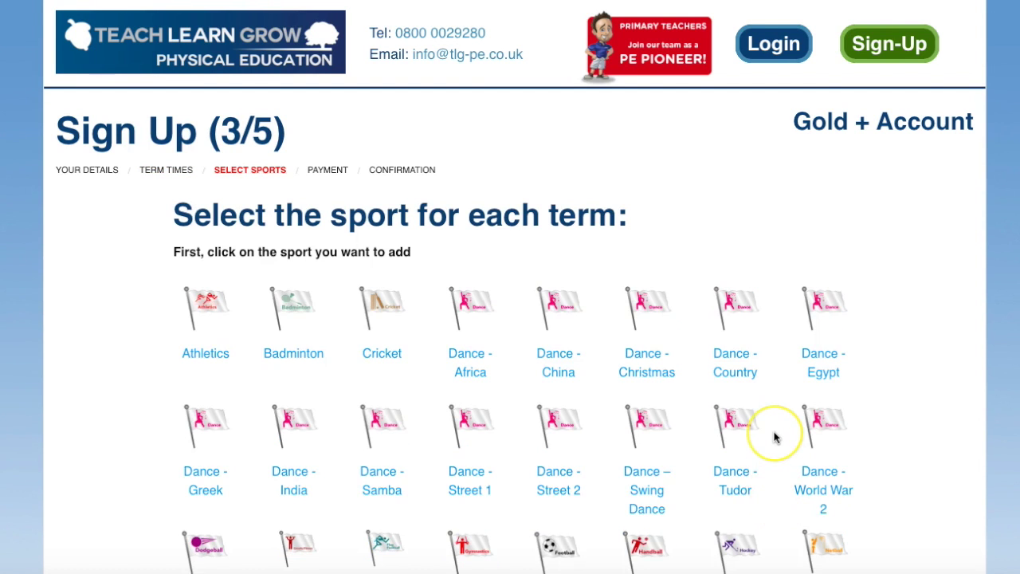
Put Tag Rugby in Autumn Term 2 and Dance - Samba in Spring Term 1
{"action": "scroll", "coordinate": [774, 434], "scroll_direction": "down", "scroll_amount": 3}
{"action": "scroll", "coordinate": [773, 437], "scroll_direction": "down", "scroll_amount": 1}
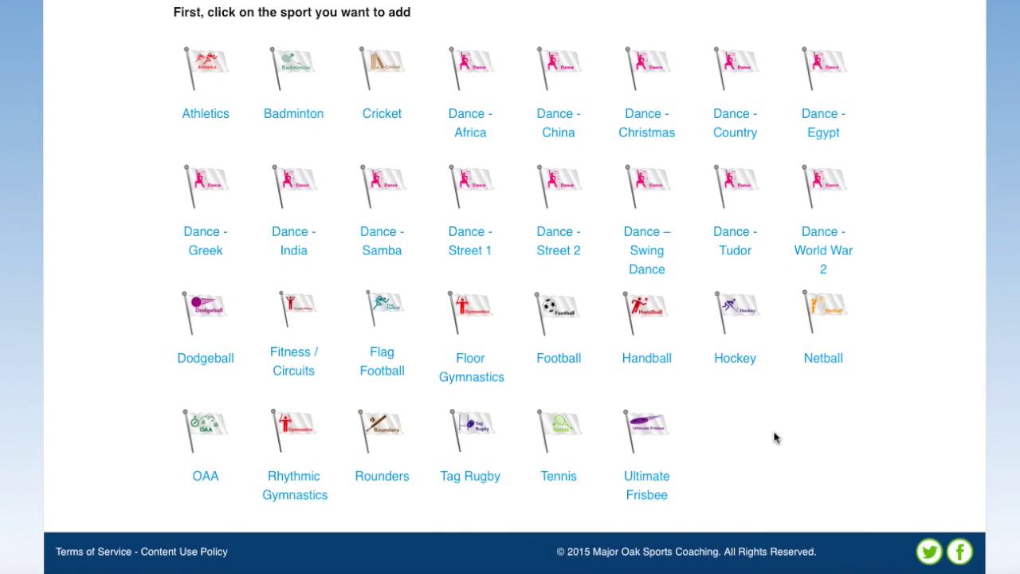
{"action": "left_click", "coordinate": [465, 438]}
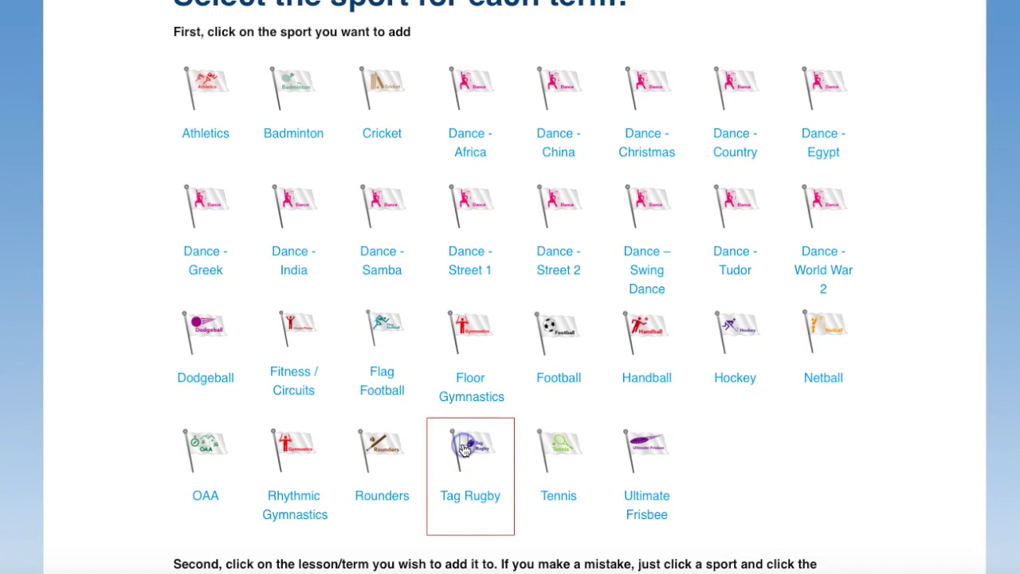
{"action": "scroll", "coordinate": [426, 479], "scroll_direction": "down", "scroll_amount": 3}
{"action": "scroll", "coordinate": [425, 478], "scroll_direction": "down", "scroll_amount": 1}
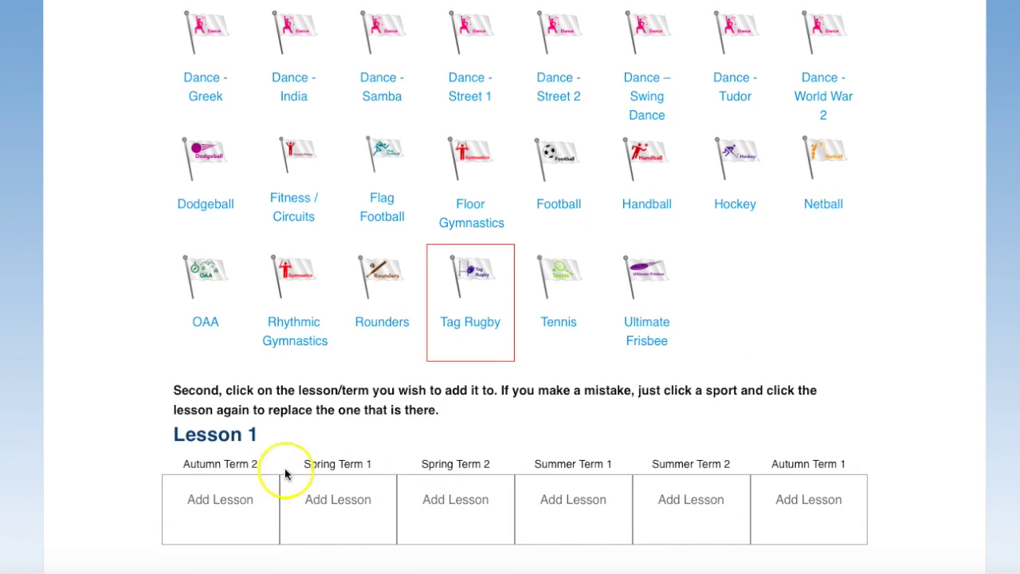
{"action": "left_click", "coordinate": [213, 507]}
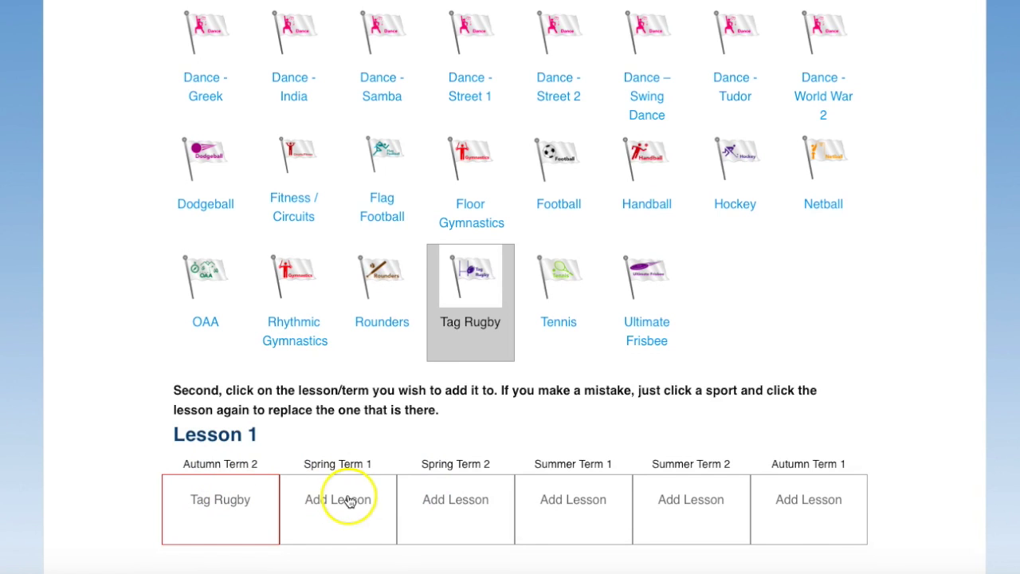
{"action": "scroll", "coordinate": [392, 183], "scroll_direction": "up", "scroll_amount": 2}
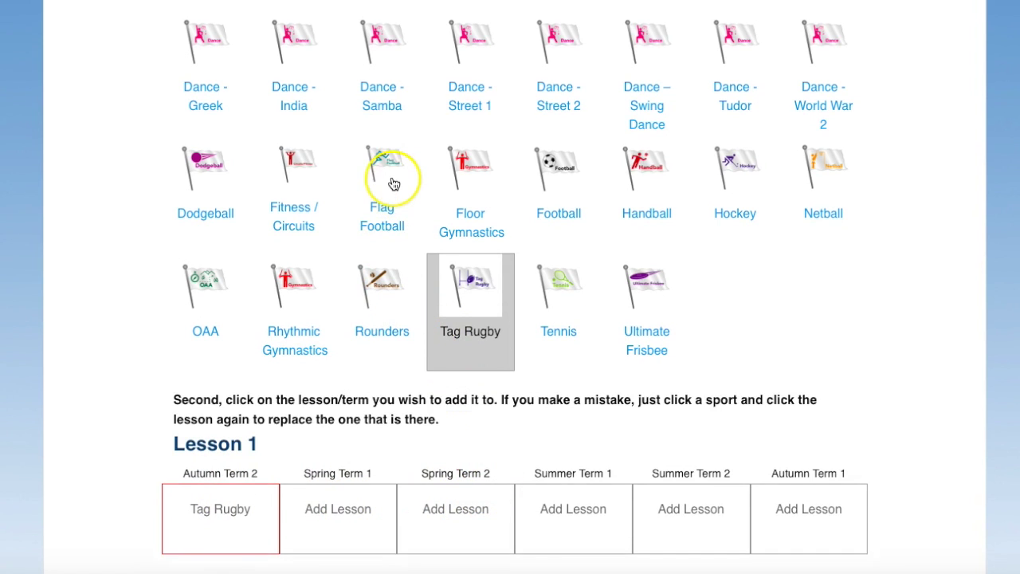
{"action": "left_click", "coordinate": [383, 167]}
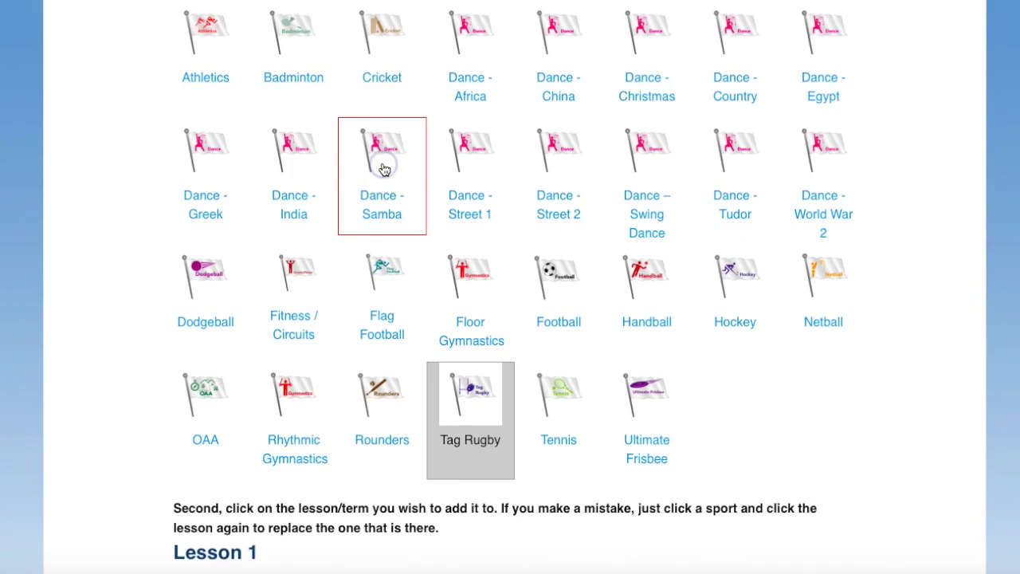
{"action": "scroll", "coordinate": [383, 169], "scroll_direction": "down", "scroll_amount": 2}
{"action": "left_click", "coordinate": [340, 467]}
Put Floor Gymnastics in Spring Term 2 and Hockey in Summer Term 1
{"action": "scroll", "coordinate": [507, 225], "scroll_direction": "up", "scroll_amount": 1}
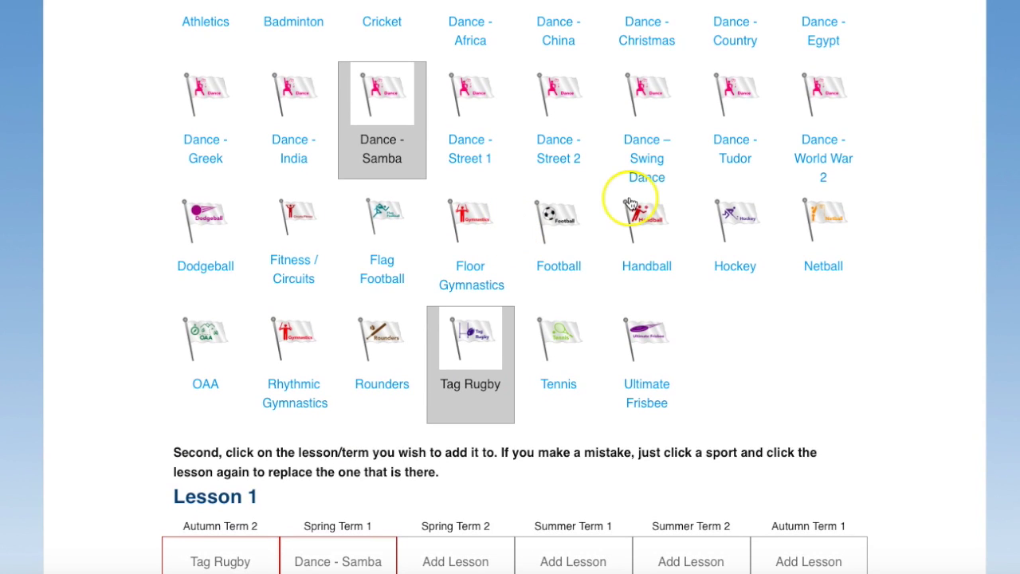
{"action": "scroll", "coordinate": [422, 247], "scroll_direction": "up", "scroll_amount": 1}
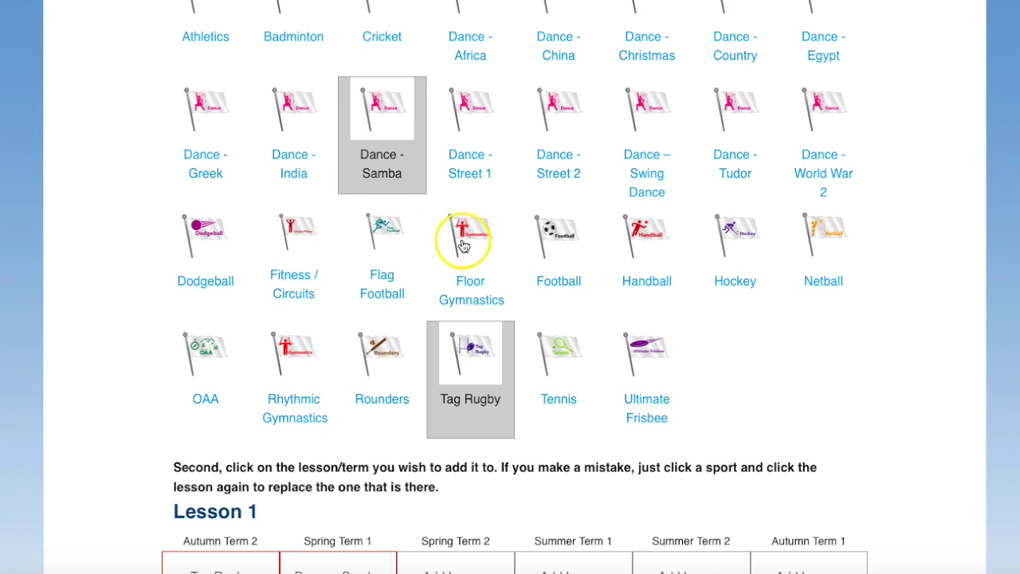
{"action": "left_click", "coordinate": [462, 246]}
{"action": "scroll", "coordinate": [467, 239], "scroll_direction": "down", "scroll_amount": 3}
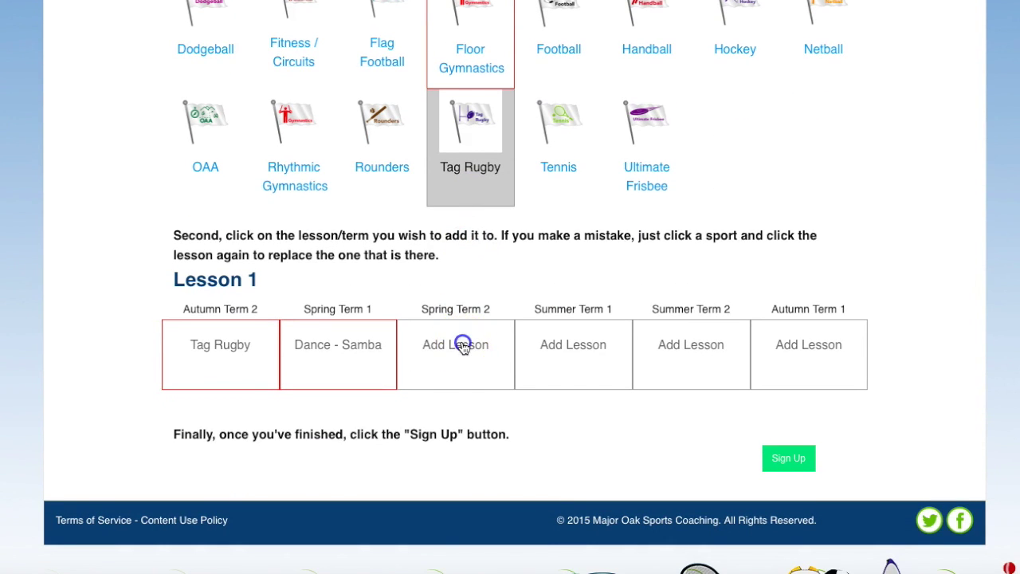
{"action": "left_click", "coordinate": [463, 345]}
{"action": "scroll", "coordinate": [463, 345], "scroll_direction": "up", "scroll_amount": 1}
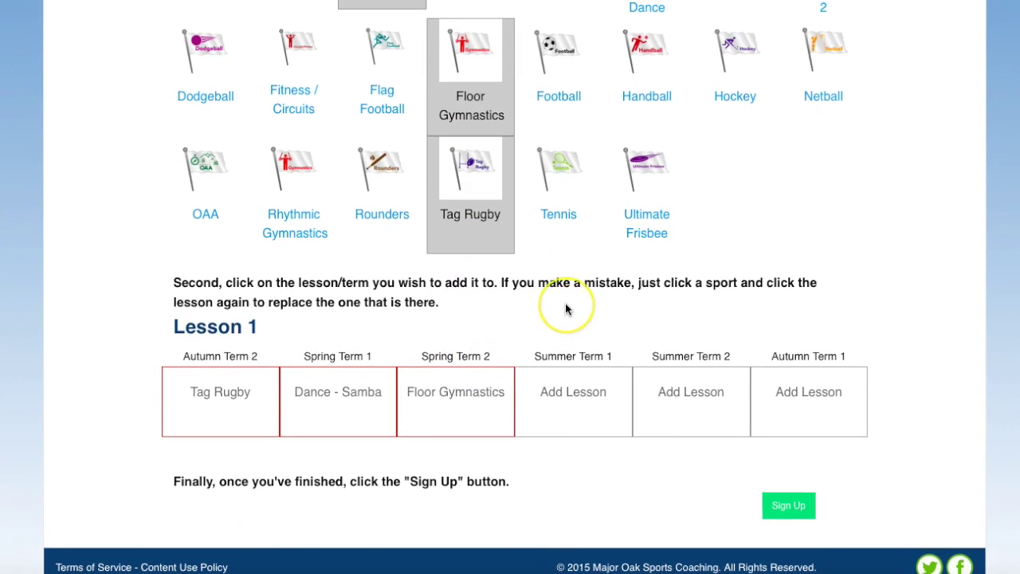
{"action": "scroll", "coordinate": [566, 309], "scroll_direction": "up", "scroll_amount": 3}
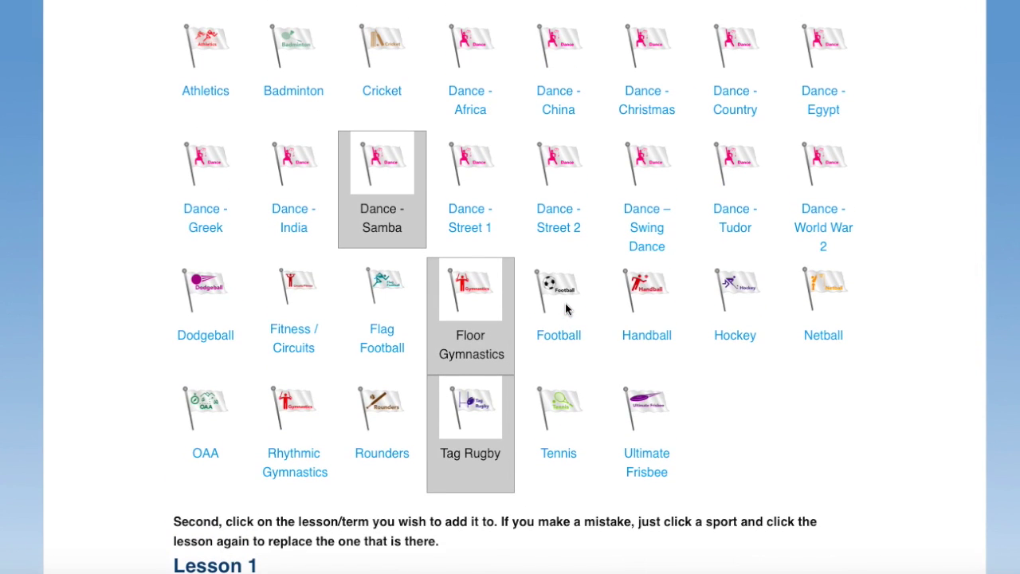
{"action": "left_click", "coordinate": [729, 285]}
{"action": "scroll", "coordinate": [731, 290], "scroll_direction": "down", "scroll_amount": 3}
{"action": "left_click", "coordinate": [568, 444]}
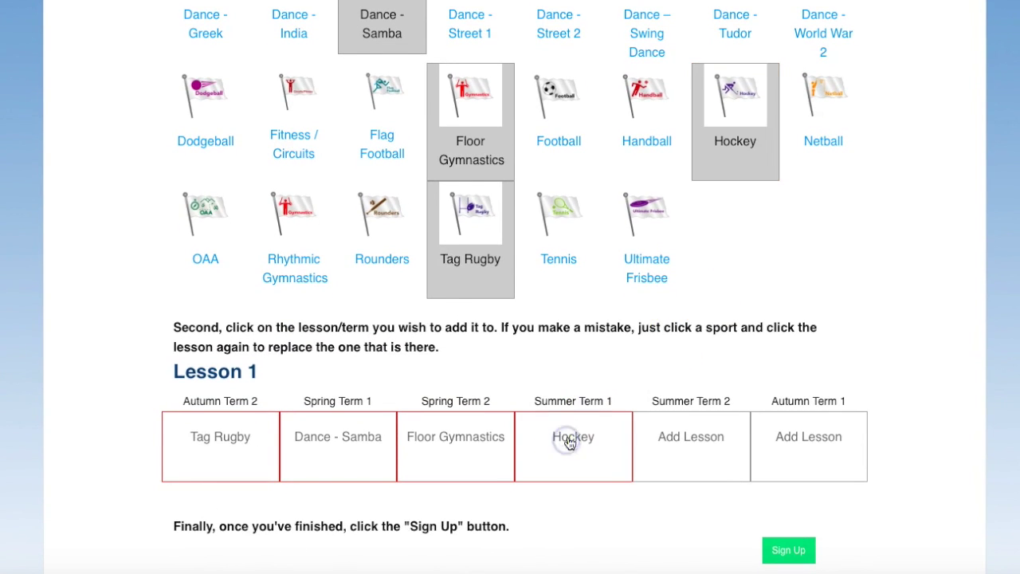
Put Tennis in Summer Term 2 and Athletics in Autumn Term 1, then submit the sports
{"action": "left_click", "coordinate": [571, 230]}
{"action": "left_click", "coordinate": [676, 438]}
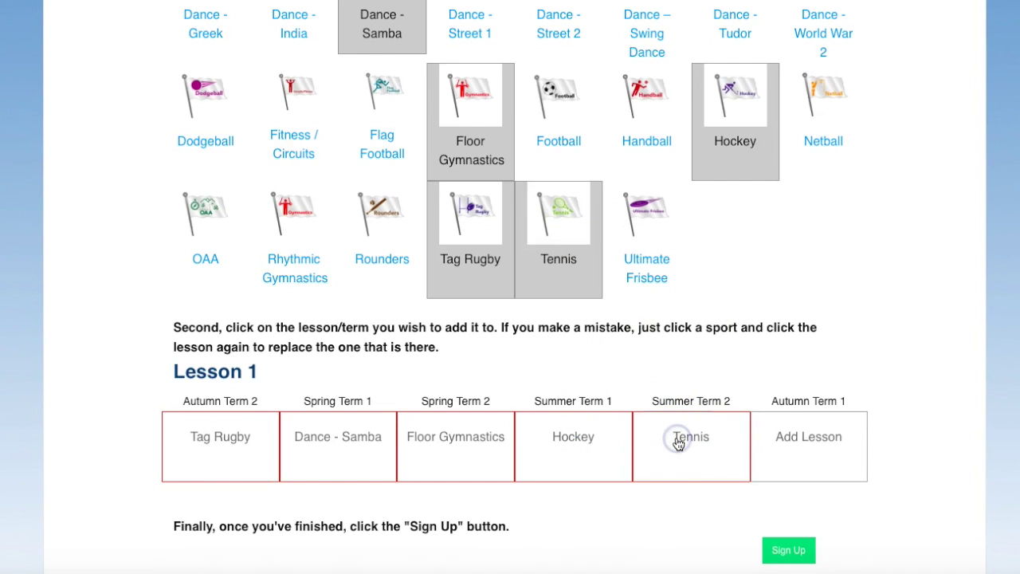
{"action": "scroll", "coordinate": [678, 442], "scroll_direction": "up", "scroll_amount": 4}
{"action": "left_click", "coordinate": [200, 159]}
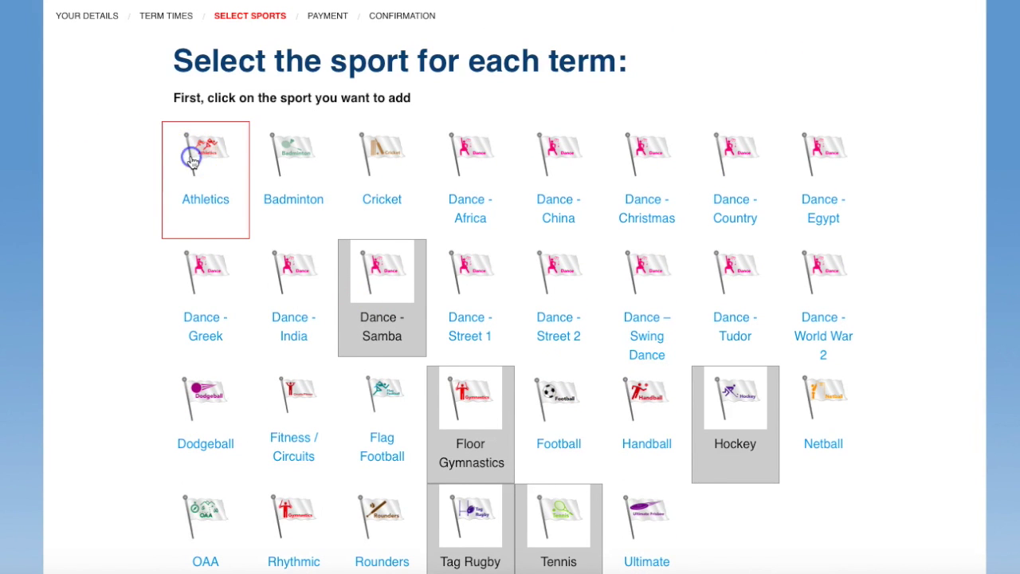
{"action": "scroll", "coordinate": [430, 317], "scroll_direction": "down", "scroll_amount": 1}
{"action": "scroll", "coordinate": [431, 317], "scroll_direction": "down", "scroll_amount": 4}
{"action": "left_click", "coordinate": [829, 349]}
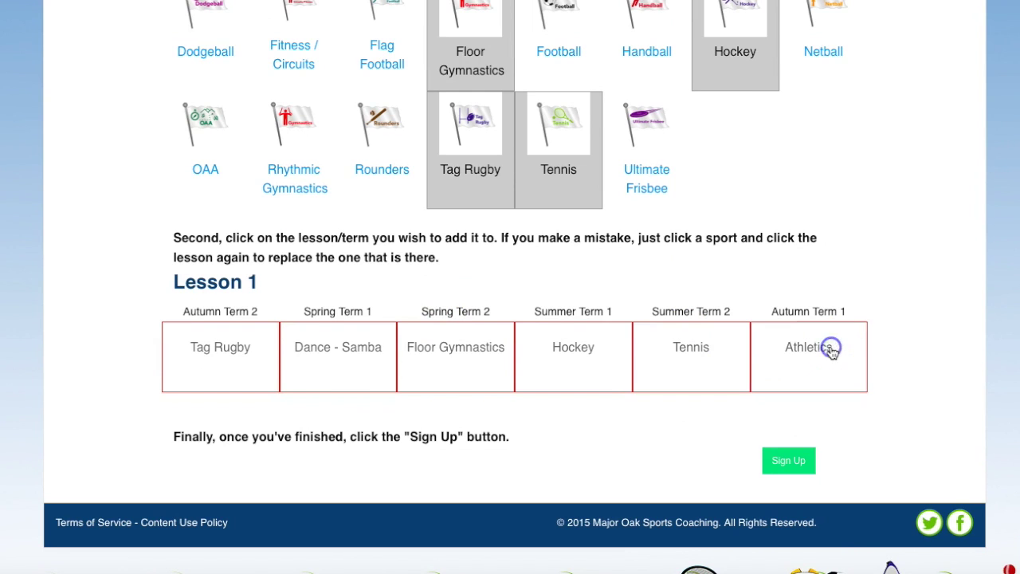
{"action": "left_click", "coordinate": [801, 461]}
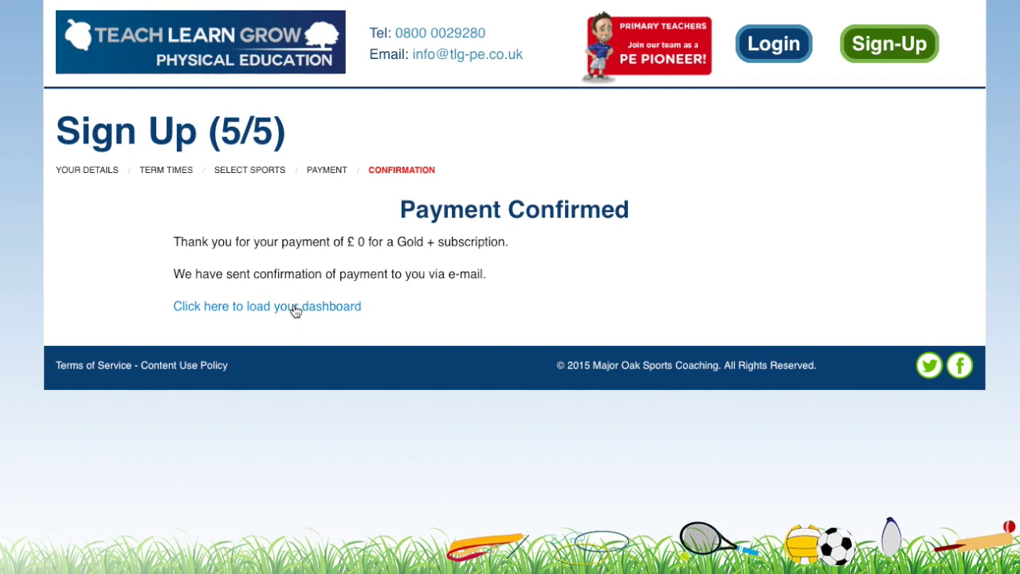
Load the new teacher dashboard and open Planning with the long term plan and Lesson Locker
{"action": "left_click", "coordinate": [295, 310]}
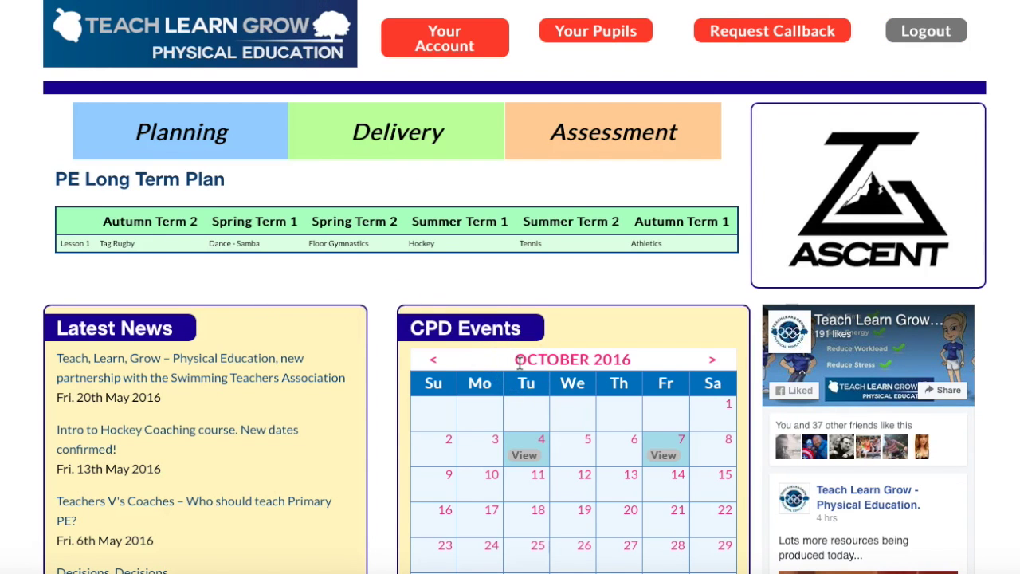
{"action": "scroll", "coordinate": [519, 363], "scroll_direction": "down", "scroll_amount": 3}
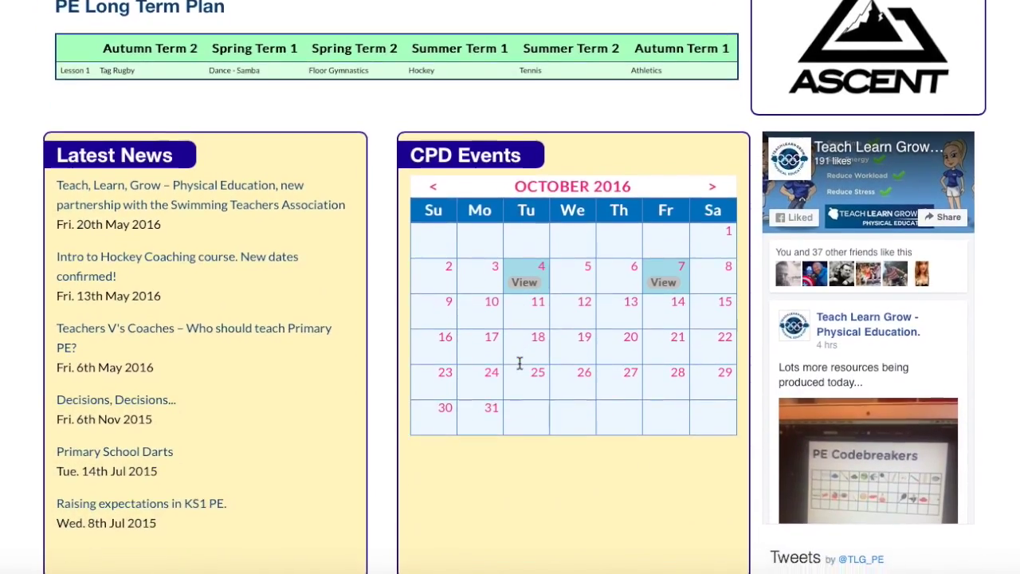
{"action": "scroll", "coordinate": [520, 363], "scroll_direction": "down", "scroll_amount": 3}
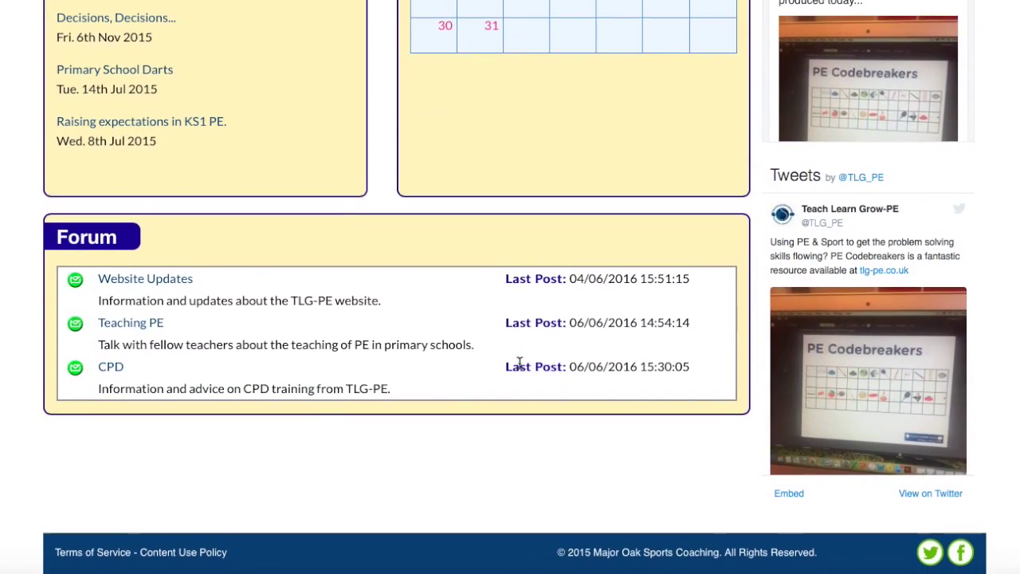
{"action": "scroll", "coordinate": [520, 362], "scroll_direction": "up", "scroll_amount": 6}
{"action": "left_click", "coordinate": [198, 134]}
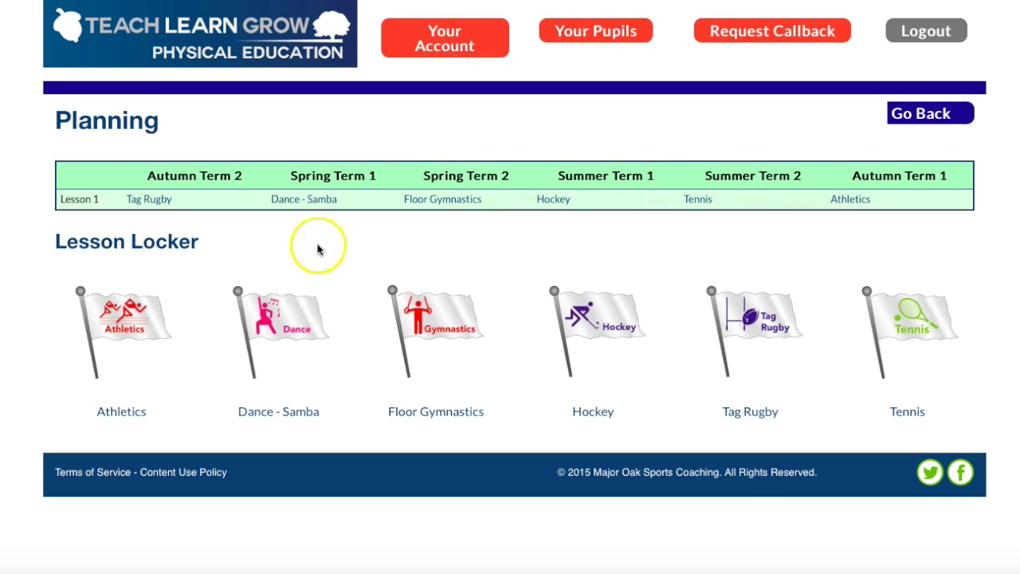
View the Tag Rugby Autumn Term 2 plan and its Week 1 Stuck in the Mud warm-up, then return to Planning
{"action": "left_click", "coordinate": [149, 202]}
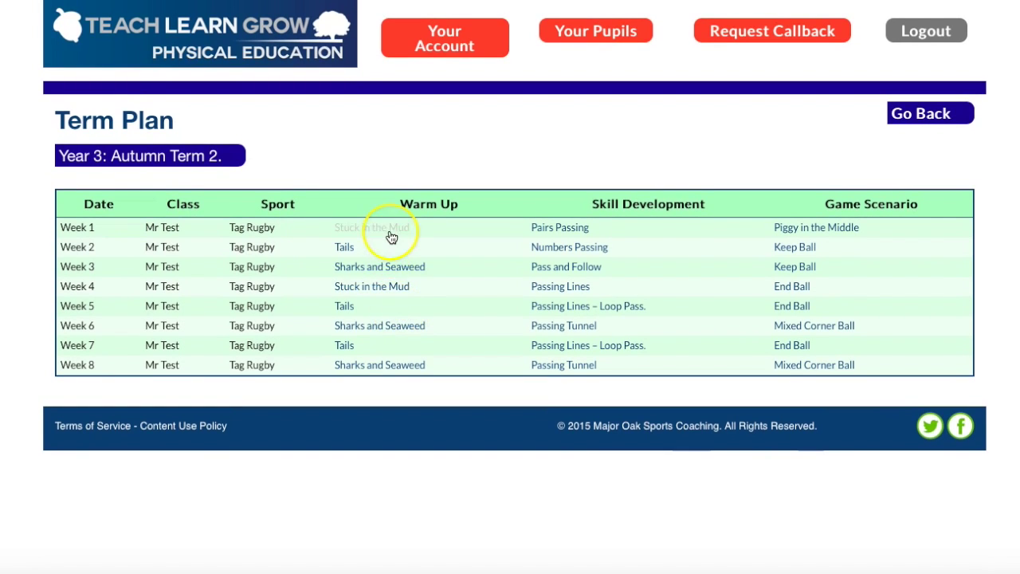
{"action": "left_click", "coordinate": [389, 231]}
{"action": "scroll", "coordinate": [560, 385], "scroll_direction": "down", "scroll_amount": 1}
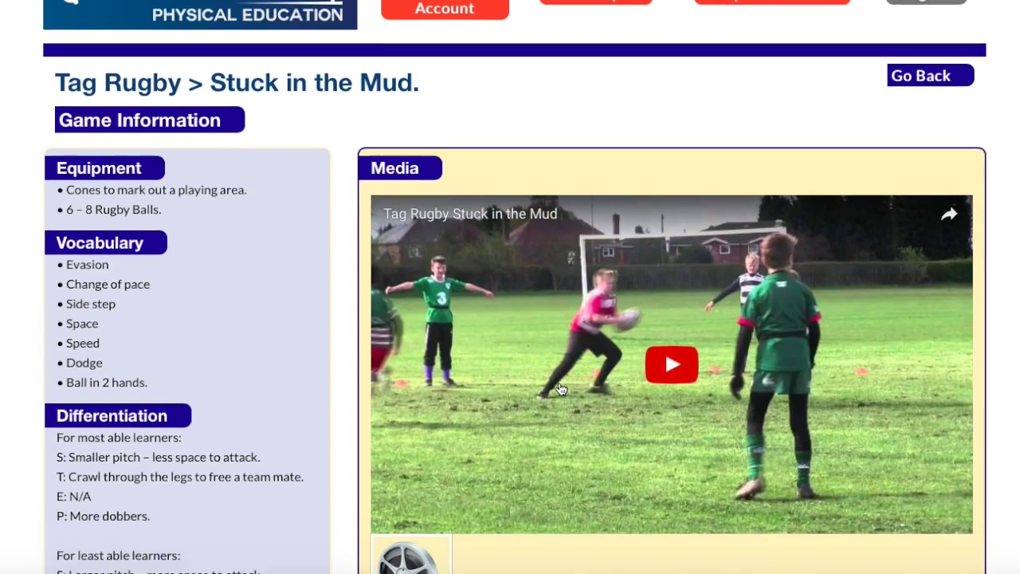
{"action": "scroll", "coordinate": [560, 389], "scroll_direction": "down", "scroll_amount": 3}
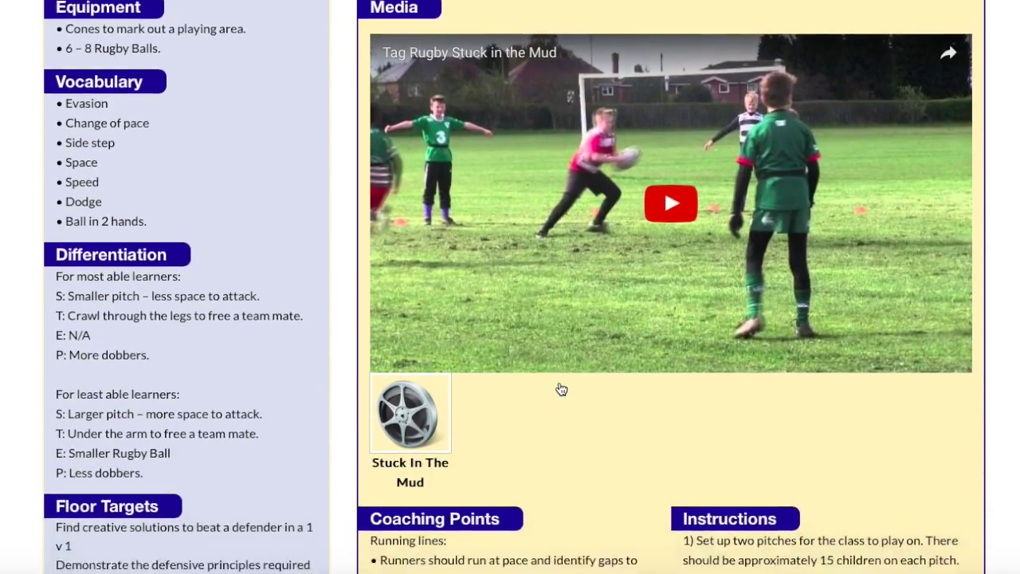
{"action": "scroll", "coordinate": [561, 389], "scroll_direction": "down", "scroll_amount": 5}
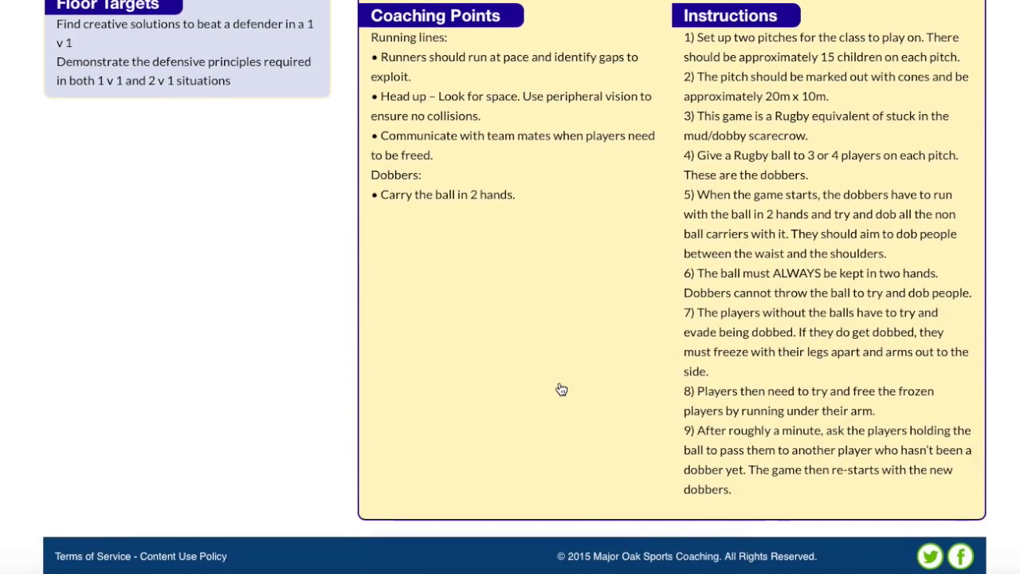
{"action": "scroll", "coordinate": [561, 389], "scroll_direction": "up", "scroll_amount": 10}
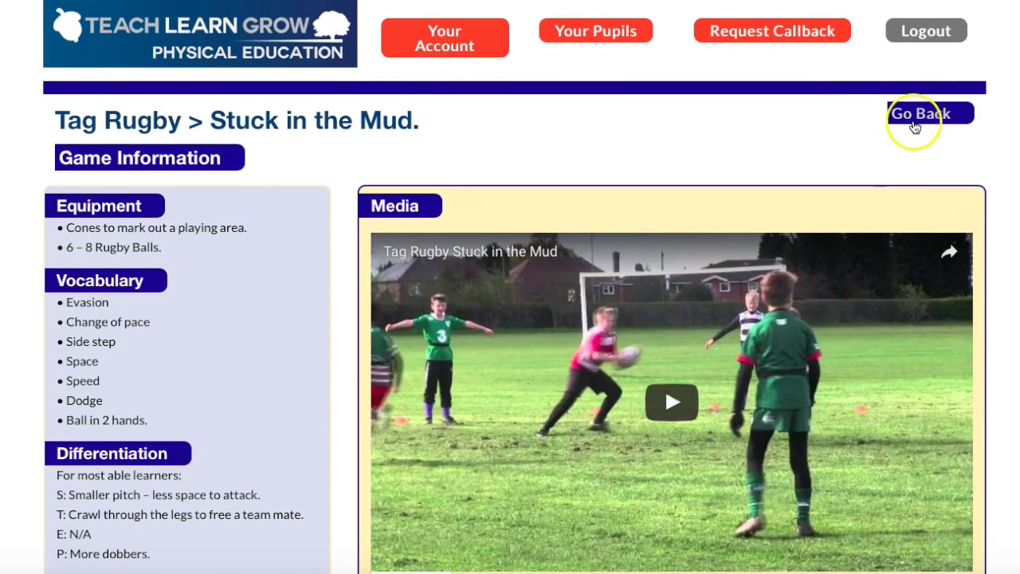
{"action": "left_click", "coordinate": [915, 119]}
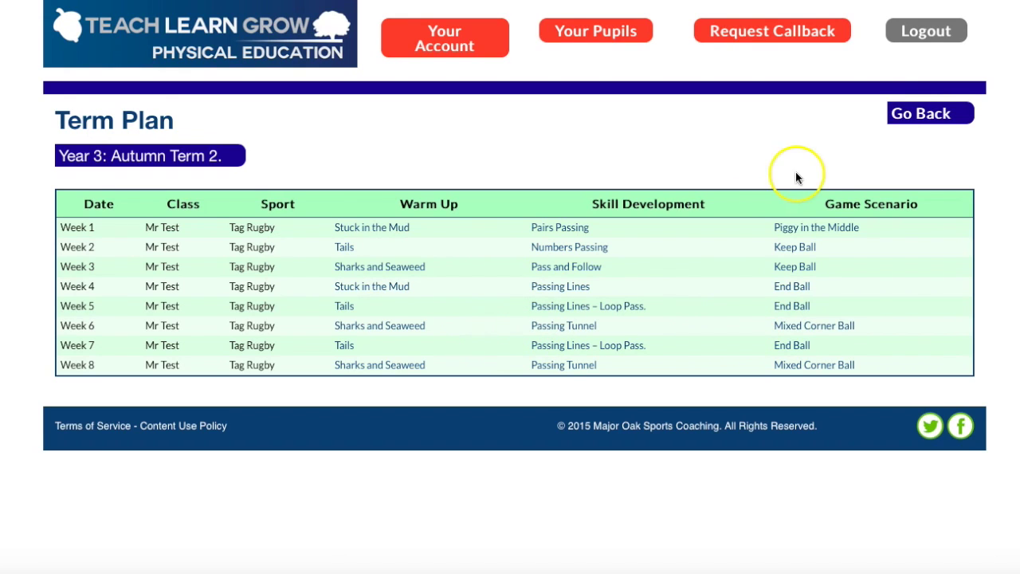
{"action": "left_click", "coordinate": [916, 118]}
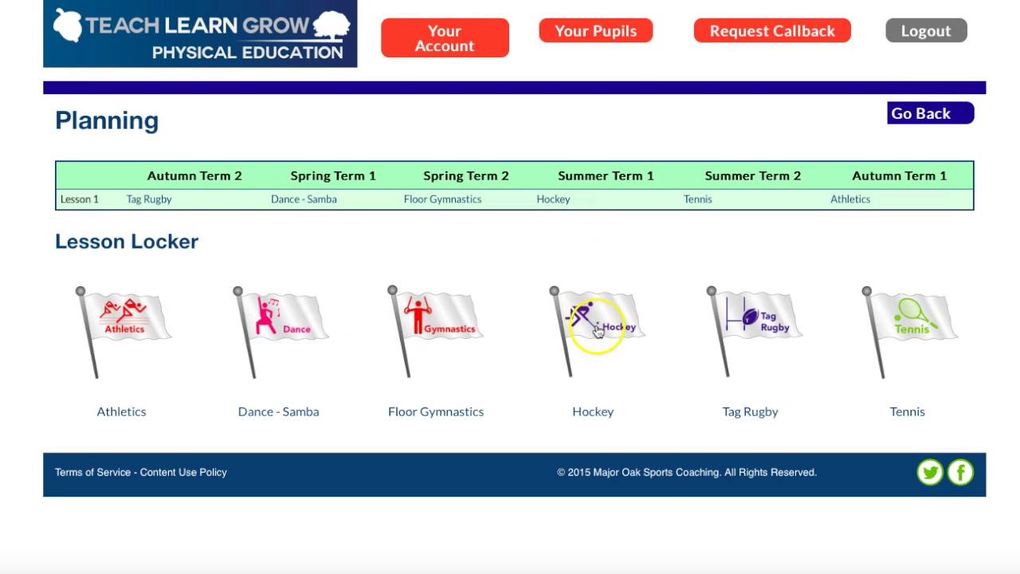
List Tag Rugby's Games For This Sport from the Lesson Locker, 1 V 1 drills through Tunnel Tag
{"action": "left_click", "coordinate": [751, 311]}
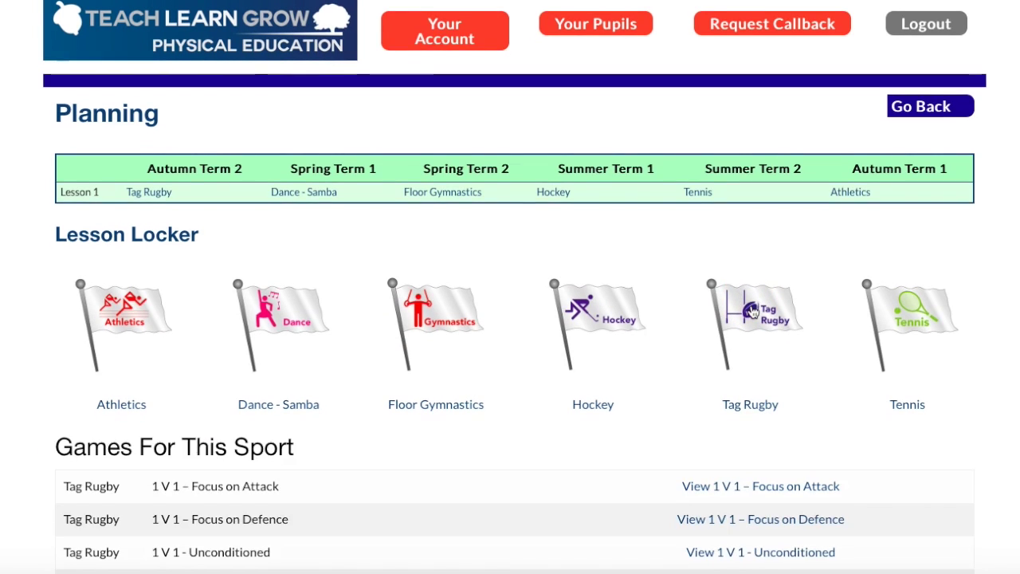
{"action": "scroll", "coordinate": [751, 311], "scroll_direction": "down", "scroll_amount": 5}
{"action": "scroll", "coordinate": [751, 312], "scroll_direction": "down", "scroll_amount": 6}
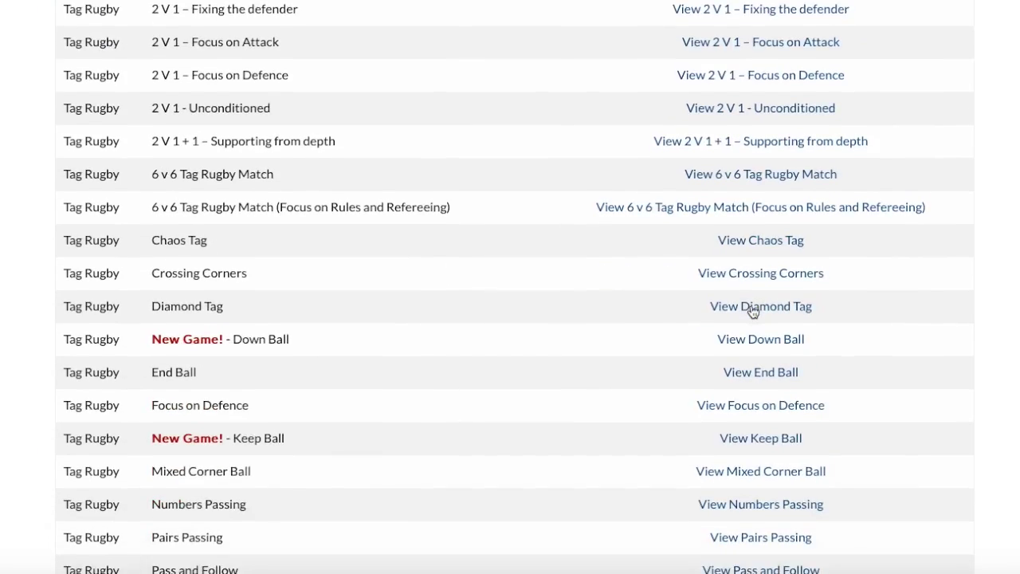
{"action": "scroll", "coordinate": [752, 311], "scroll_direction": "down", "scroll_amount": 5}
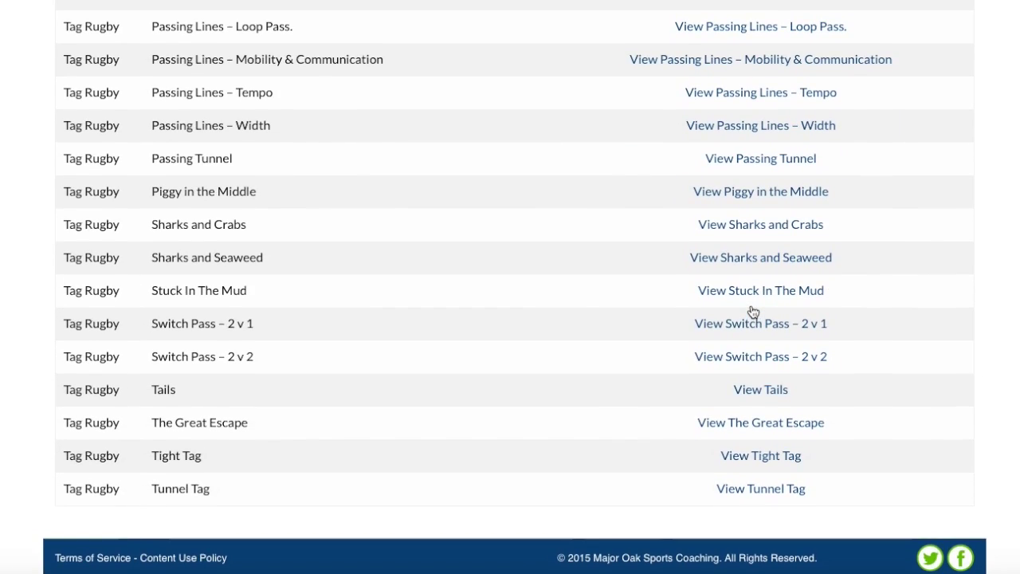
{"action": "scroll", "coordinate": [754, 311], "scroll_direction": "up", "scroll_amount": 15}
{"action": "left_click", "coordinate": [759, 277]}
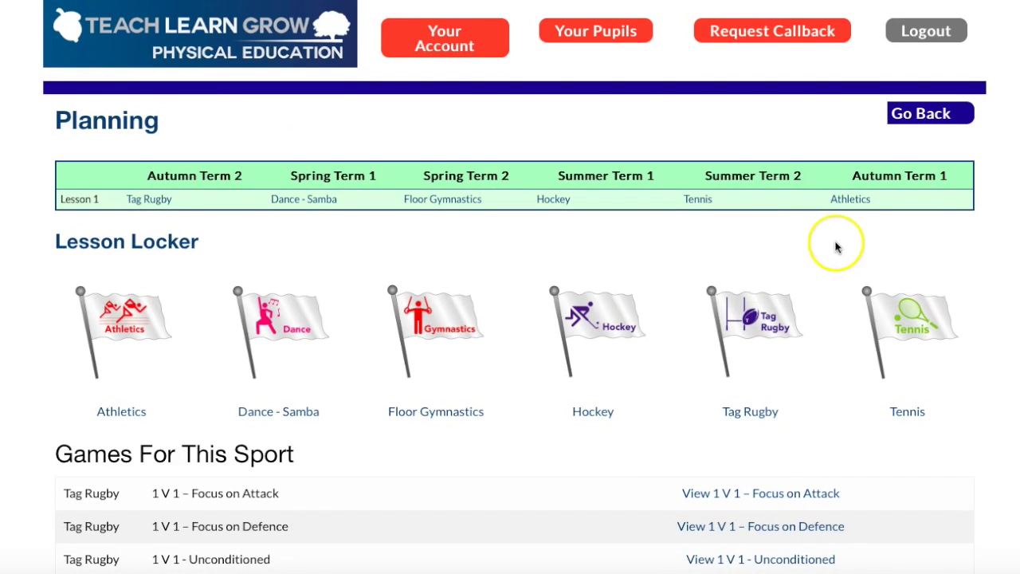
View the Delivery page's eight-week Tag Rugby schedule and return to the home dashboard
{"action": "left_click", "coordinate": [922, 116]}
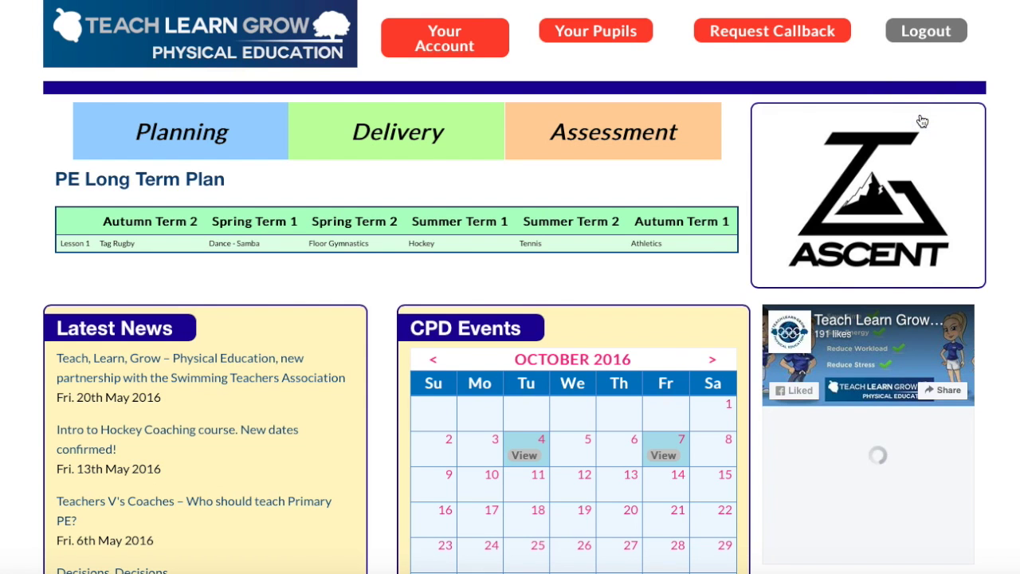
{"action": "left_click", "coordinate": [430, 132]}
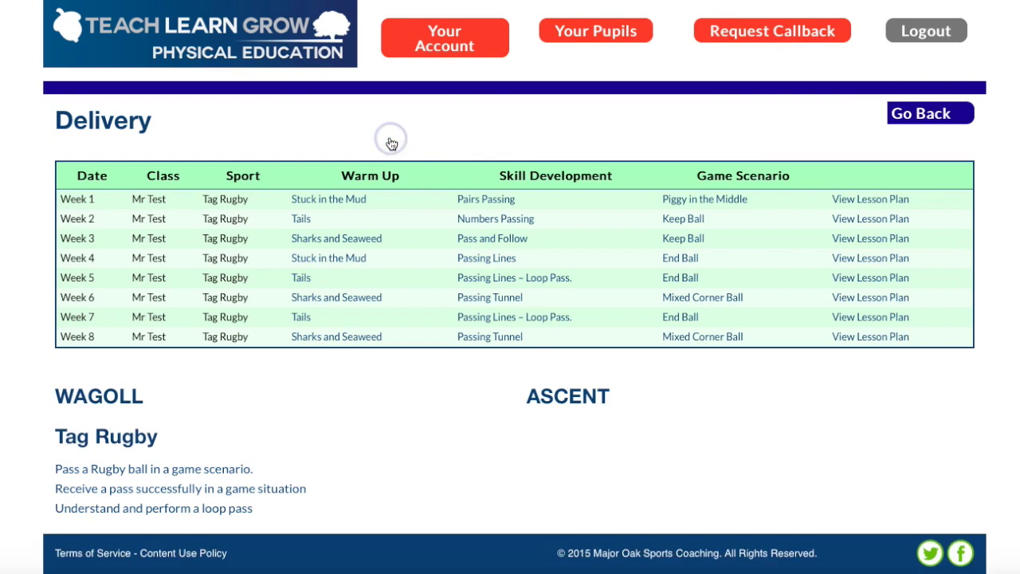
{"action": "scroll", "coordinate": [473, 244], "scroll_direction": "down", "scroll_amount": 2}
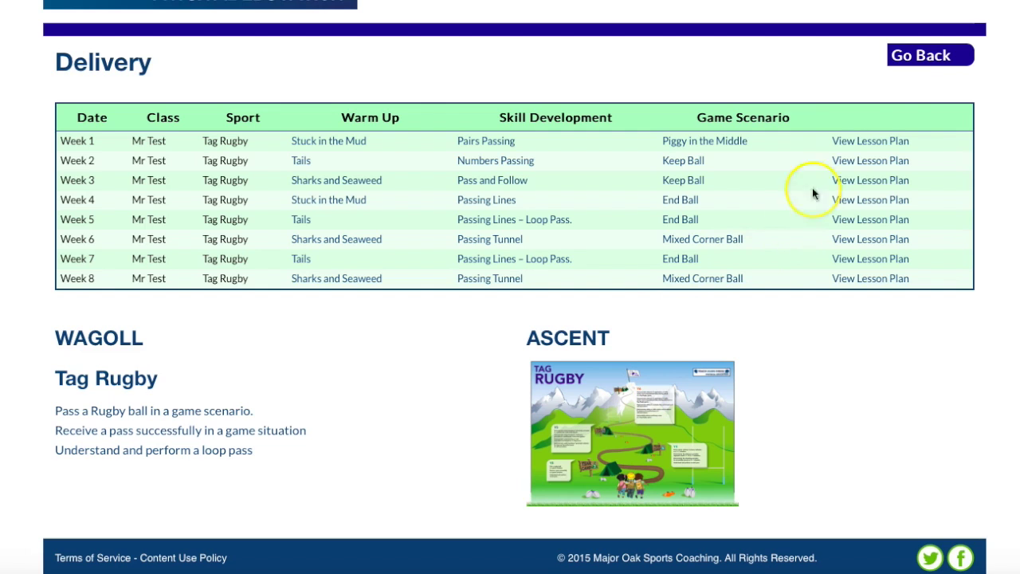
{"action": "left_click", "coordinate": [936, 63]}
Browse the Ascent Classroom Resources, then go back to the PE home dashboard
{"action": "left_click", "coordinate": [849, 190]}
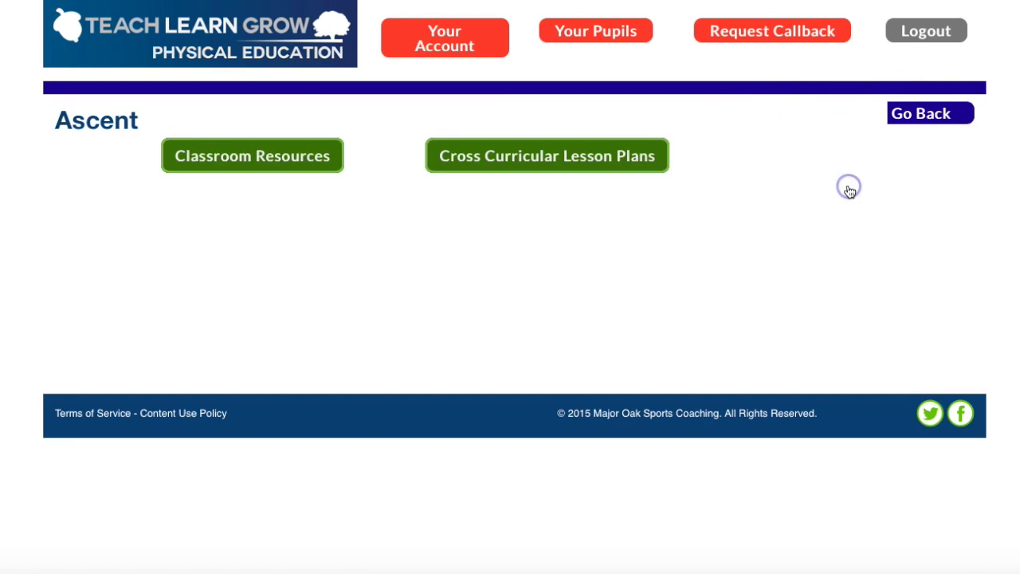
{"action": "left_click", "coordinate": [237, 156]}
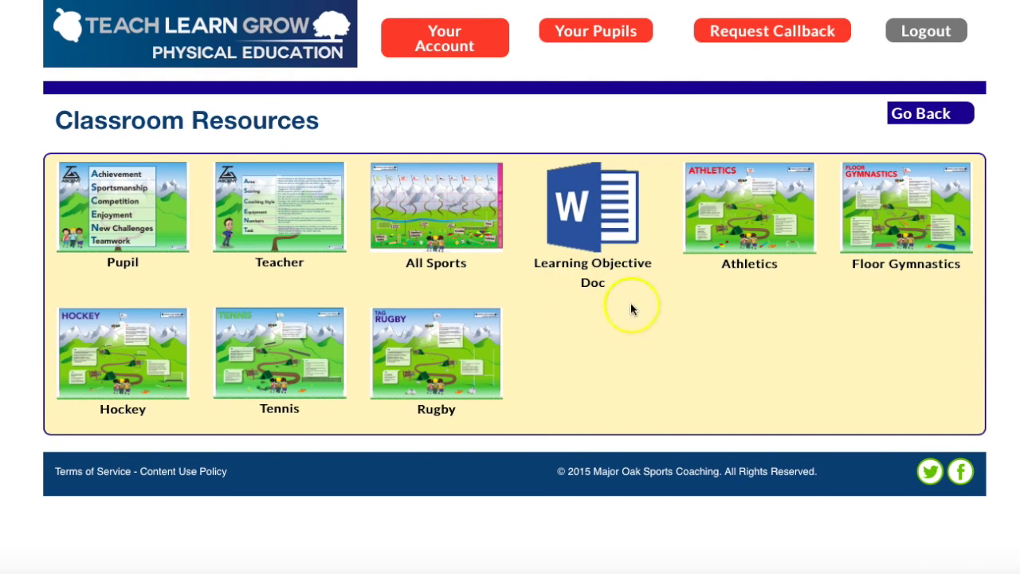
{"action": "left_click", "coordinate": [928, 114]}
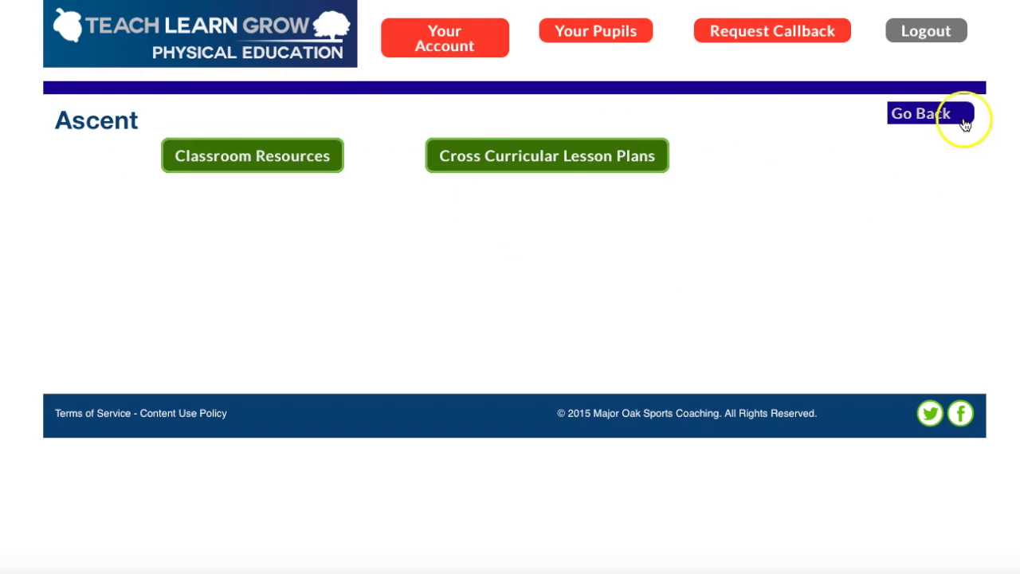
{"action": "left_click", "coordinate": [940, 119]}
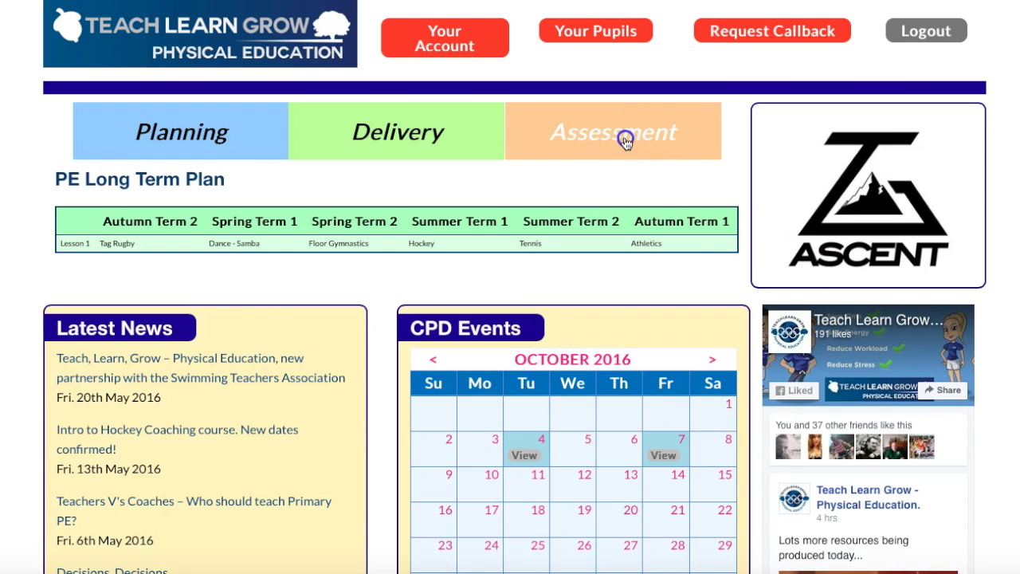
Review the Tag Rugby skills assessment grid, then bring up the empty Add Pupils form
{"action": "left_click", "coordinate": [625, 141]}
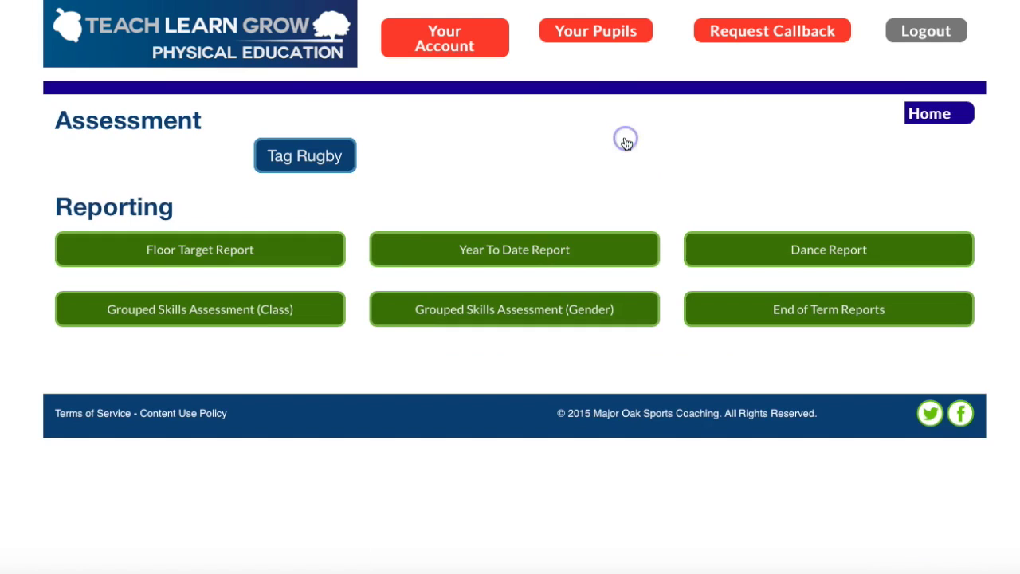
{"action": "left_click", "coordinate": [319, 157]}
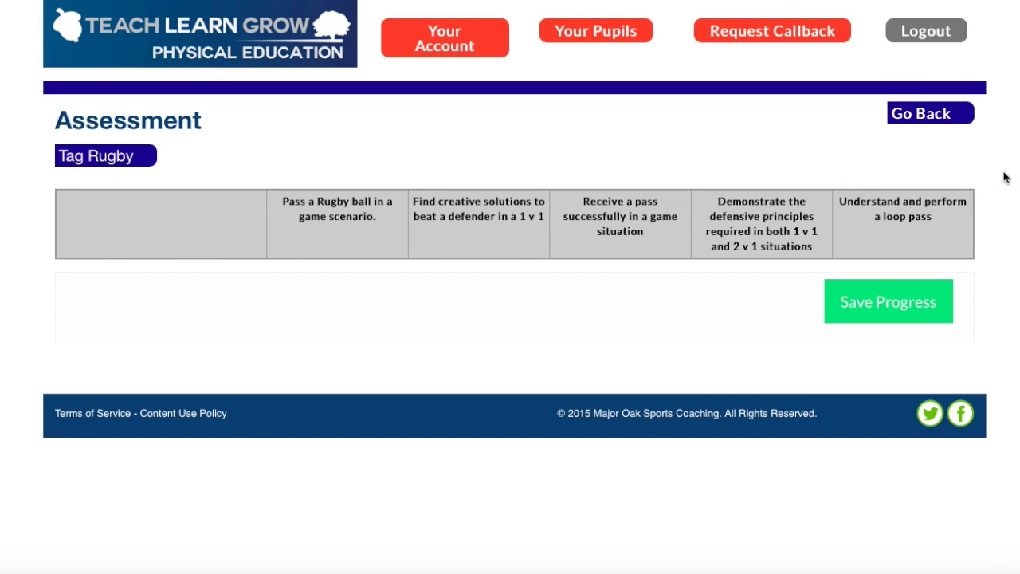
{"action": "left_click", "coordinate": [936, 117]}
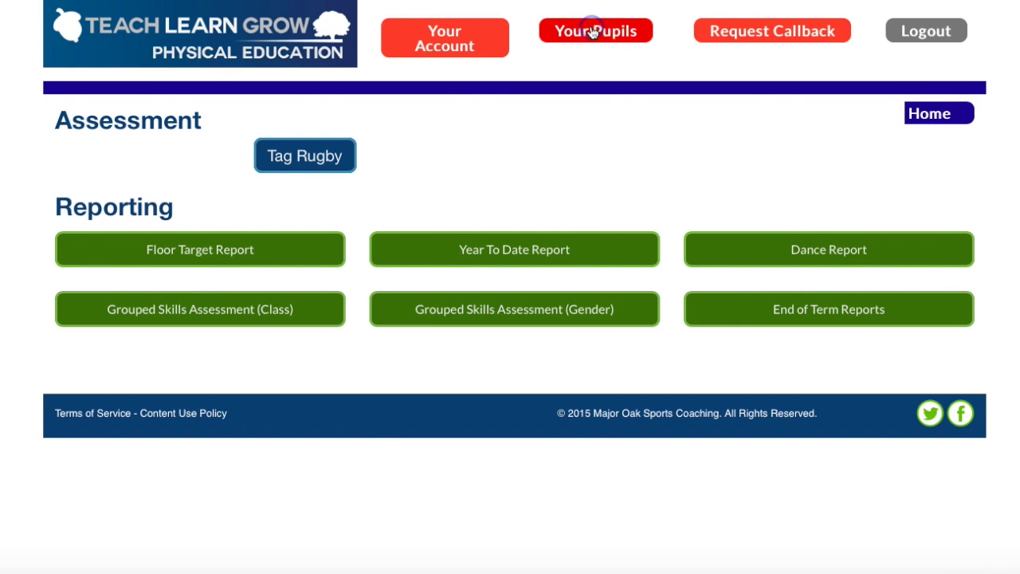
{"action": "left_click", "coordinate": [593, 32]}
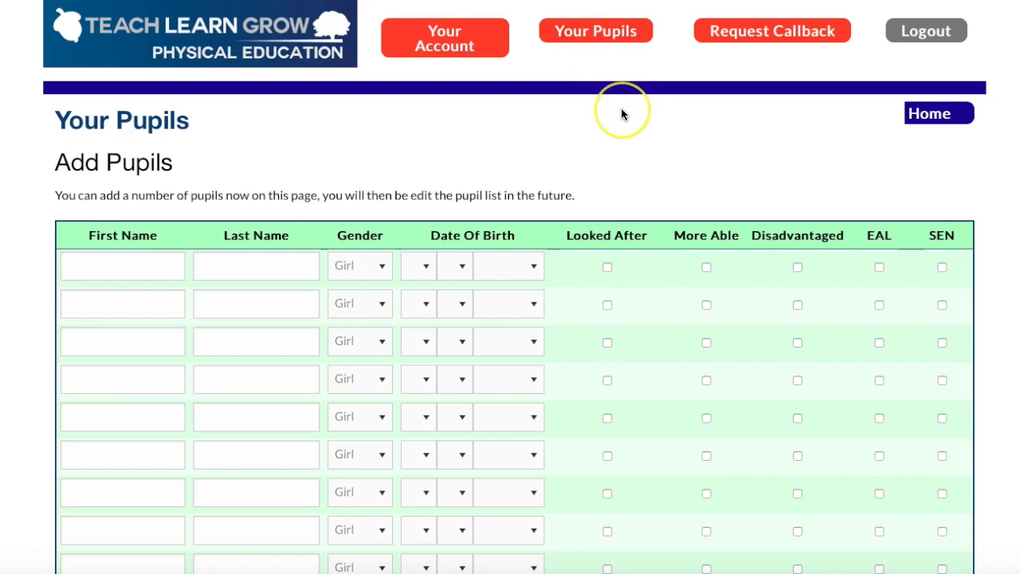
Enter the first pupil's first and last name in row 1, keeping the gender as Girl
{"action": "scroll", "coordinate": [621, 107], "scroll_direction": "down", "scroll_amount": 8}
{"action": "scroll", "coordinate": [621, 107], "scroll_direction": "down", "scroll_amount": 3}
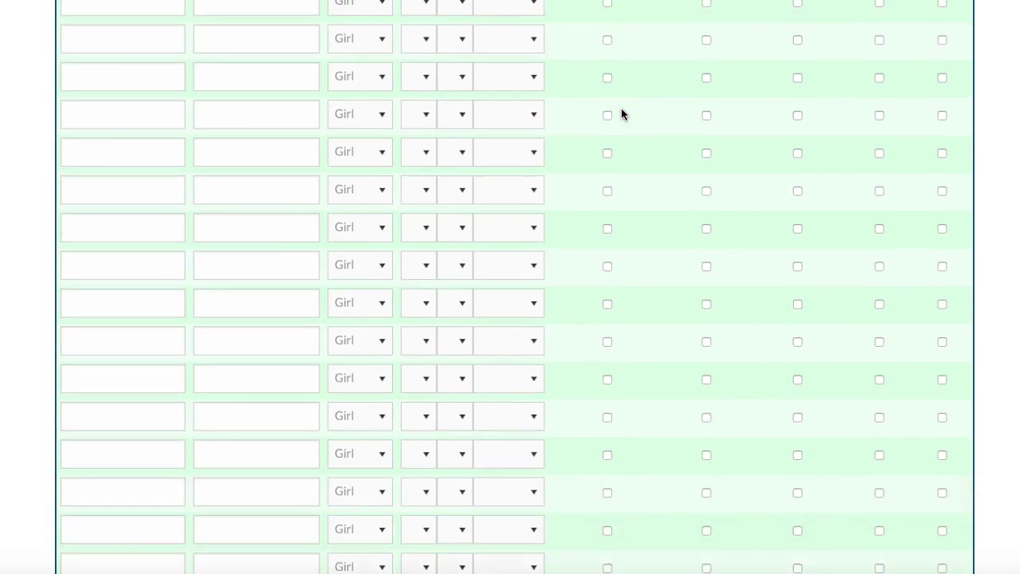
{"action": "scroll", "coordinate": [621, 108], "scroll_direction": "up", "scroll_amount": 3}
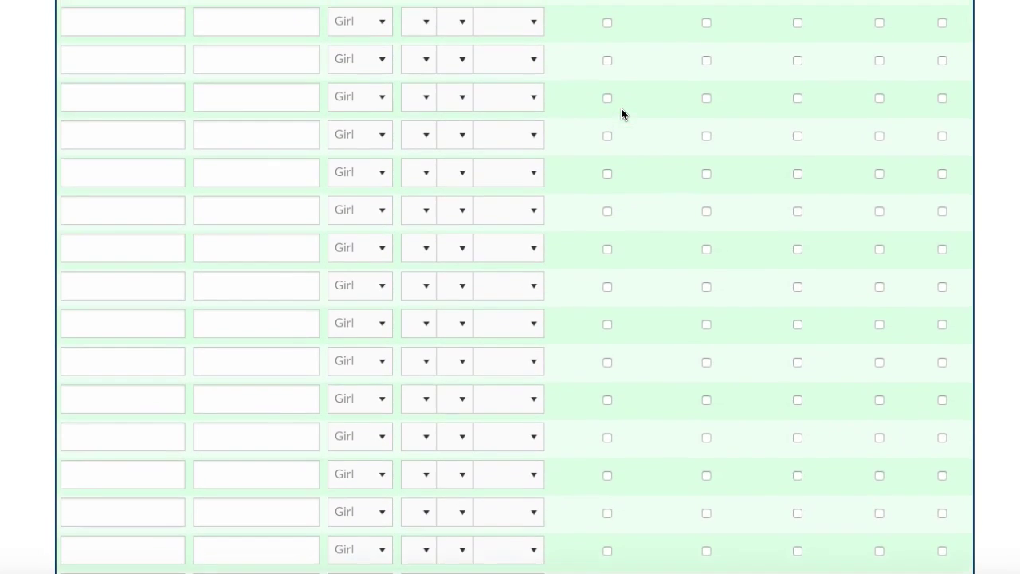
{"action": "scroll", "coordinate": [621, 113], "scroll_direction": "up", "scroll_amount": 5}
{"action": "left_click", "coordinate": [250, 132]}
{"action": "left_click", "coordinate": [141, 141]}
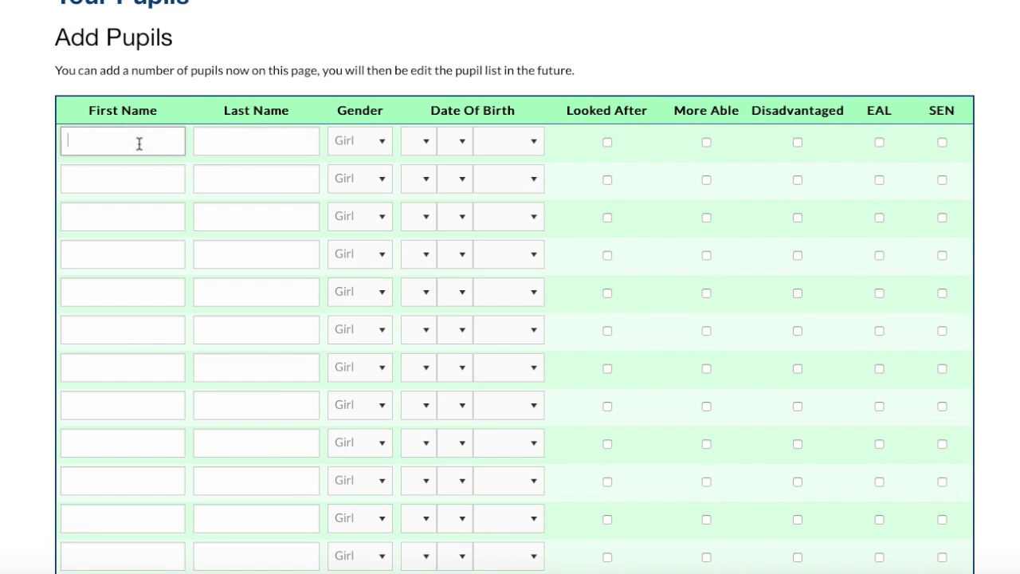
{"action": "type", "text": "Alana"}
{"action": "key", "text": "Tab"}
{"action": "type", "text": "Wa"}
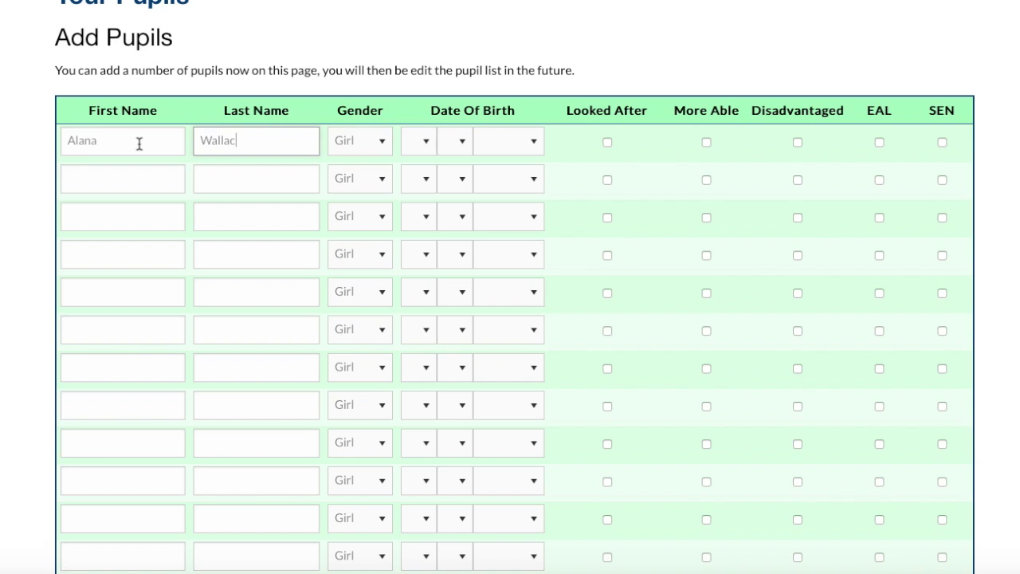
{"action": "key", "text": "Tab"}
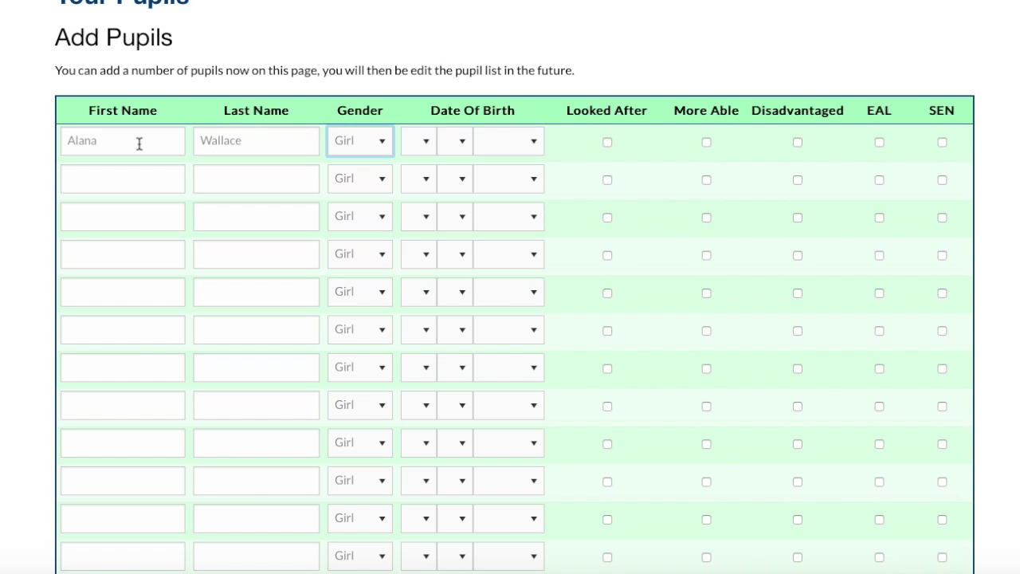
Set the first pupil's date of birth to 9/9/2008 and mark them Disadvantaged
{"action": "left_click", "coordinate": [413, 139]}
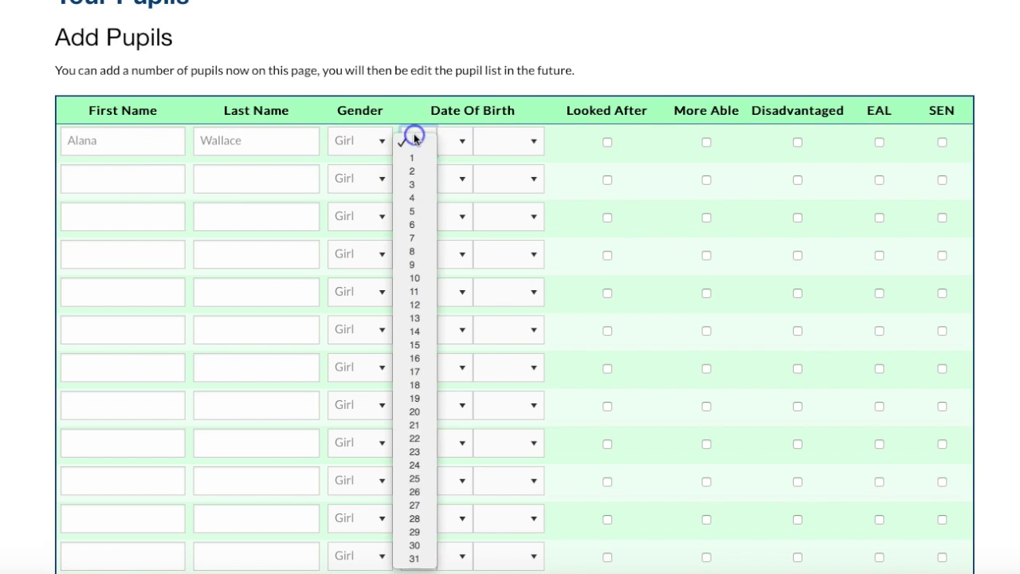
{"action": "left_click", "coordinate": [422, 263]}
{"action": "left_click", "coordinate": [454, 141]}
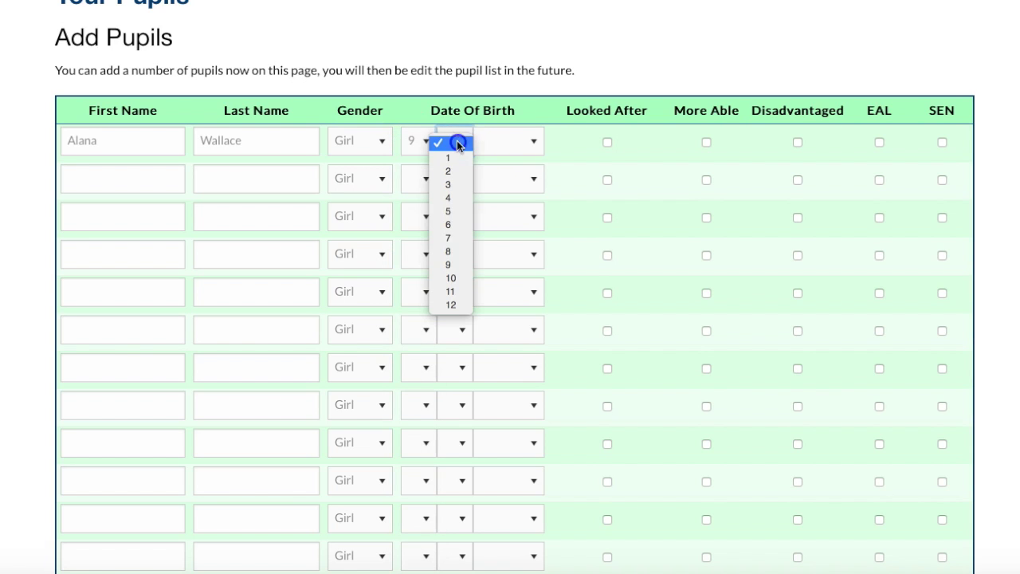
{"action": "left_click", "coordinate": [463, 263]}
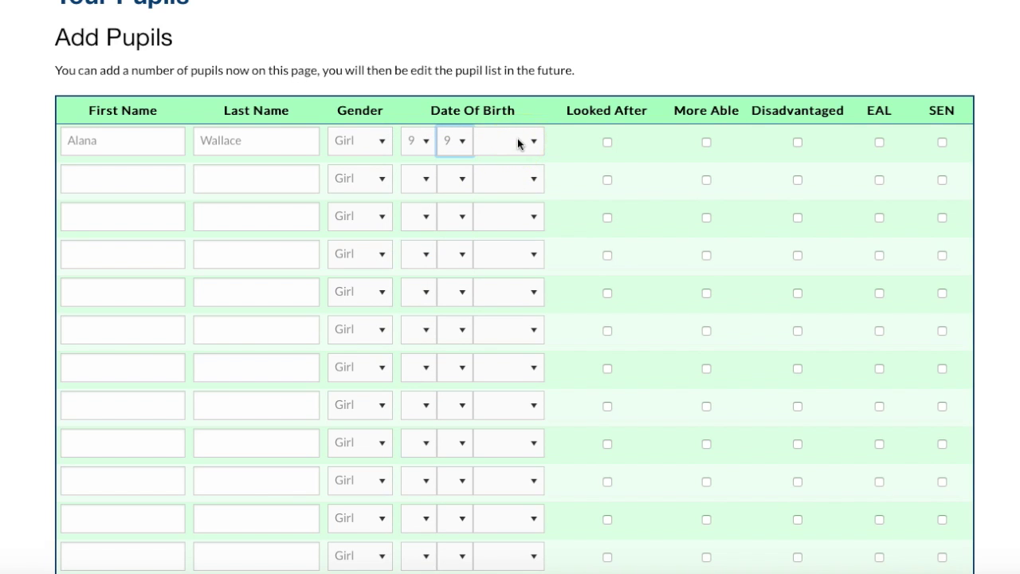
{"action": "left_click", "coordinate": [518, 141]}
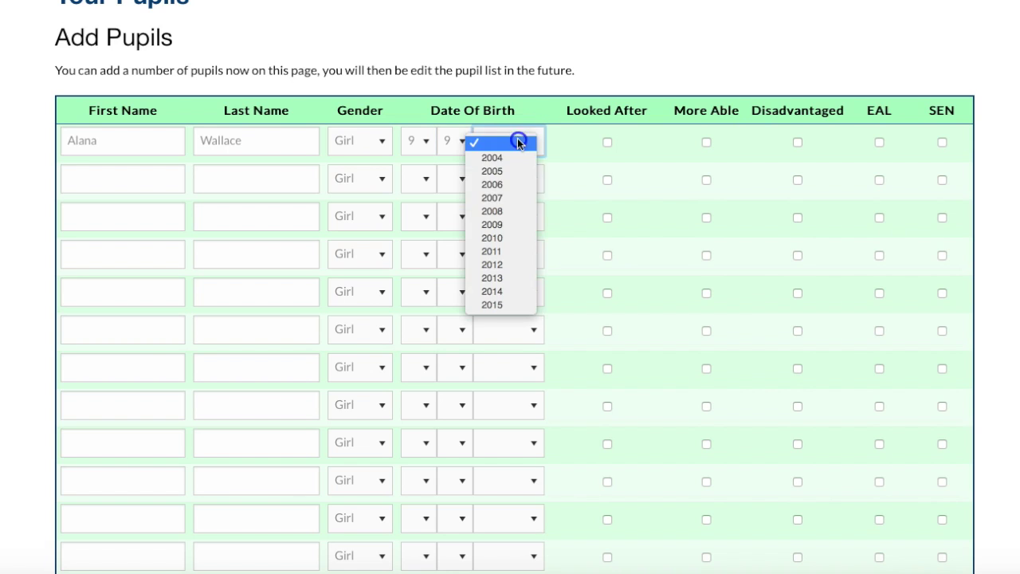
{"action": "left_click", "coordinate": [517, 210]}
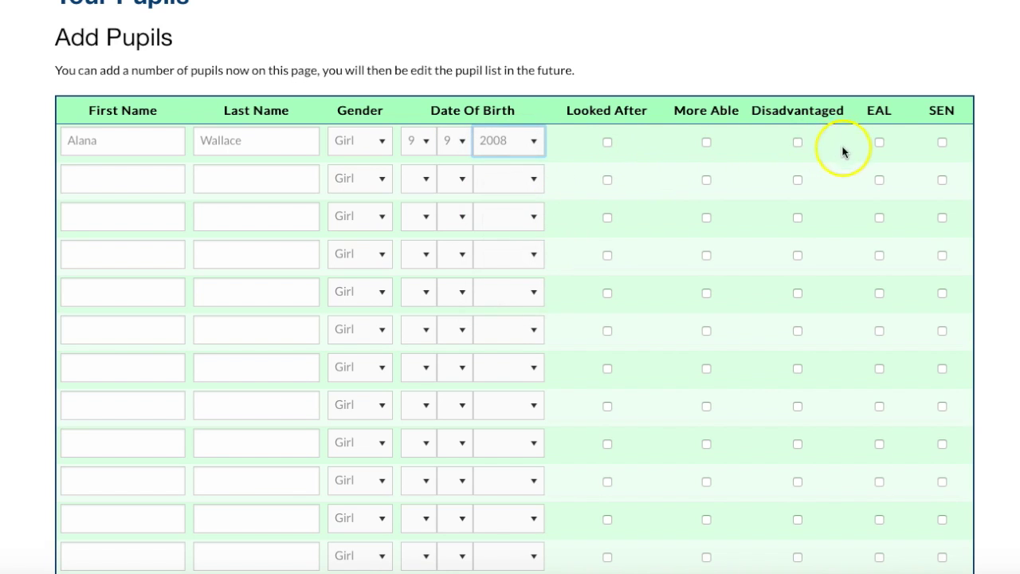
{"action": "left_click", "coordinate": [796, 145]}
Enter the second pupil's first and last name in row 2
{"action": "left_click", "coordinate": [132, 177]}
{"action": "key", "text": "Tab"}
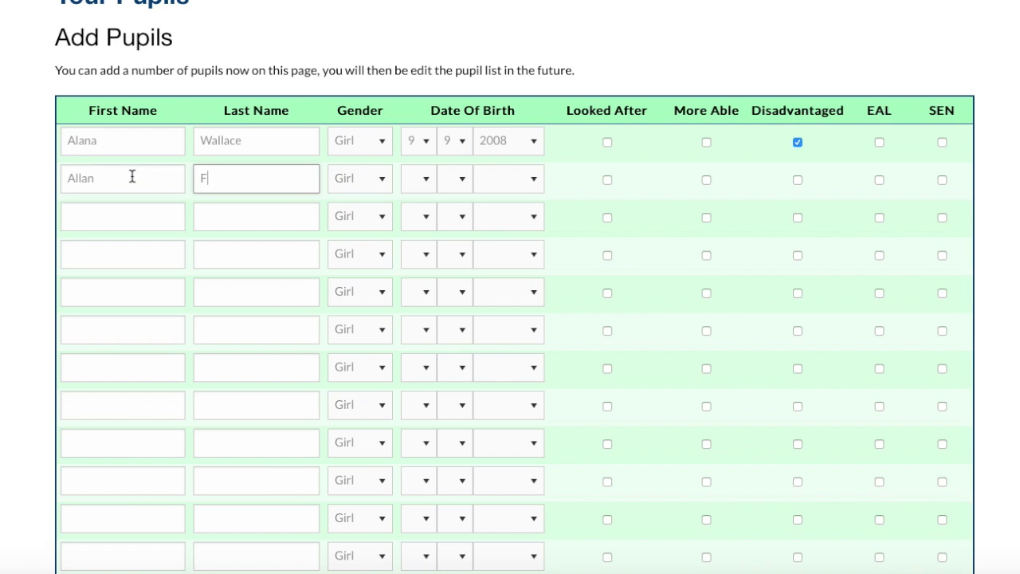
Set the second pupil as a Boy born 15/12/2008 and tick SEN
{"action": "left_click", "coordinate": [354, 181]}
{"action": "left_click", "coordinate": [353, 195]}
{"action": "left_click", "coordinate": [424, 179]}
{"action": "left_click", "coordinate": [435, 382]}
{"action": "left_click", "coordinate": [464, 180]}
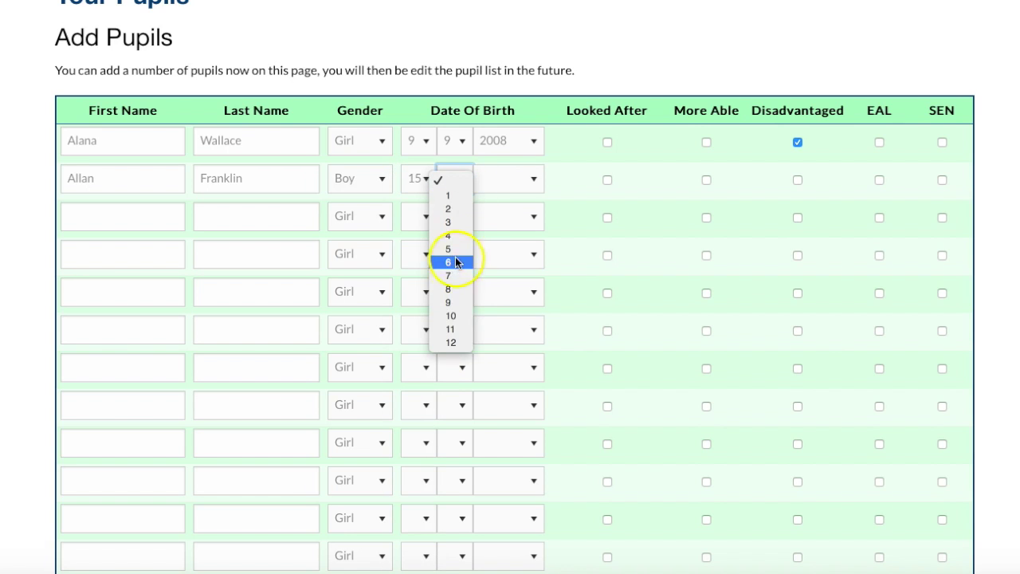
{"action": "left_click", "coordinate": [451, 342]}
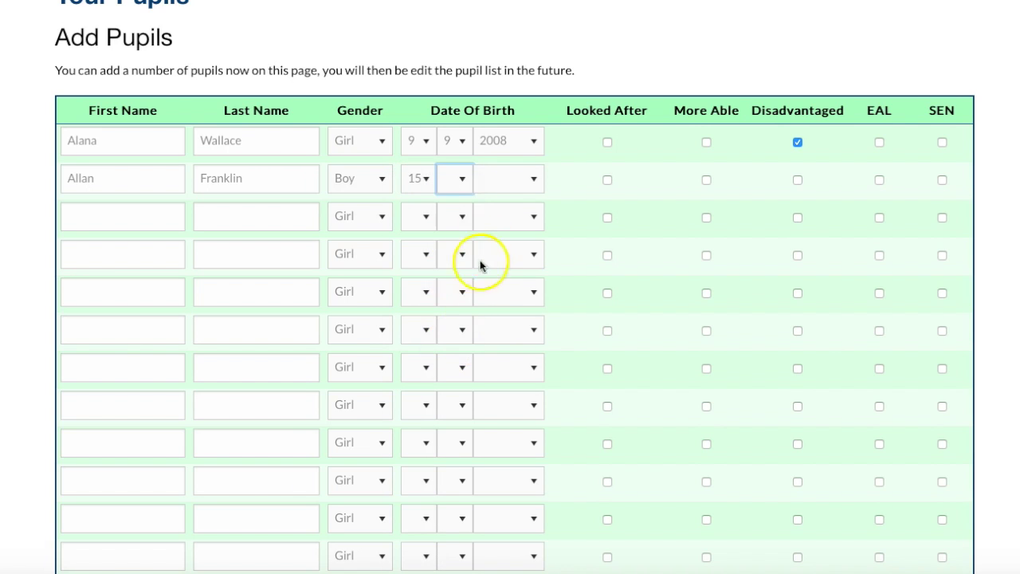
{"action": "left_click", "coordinate": [505, 179]}
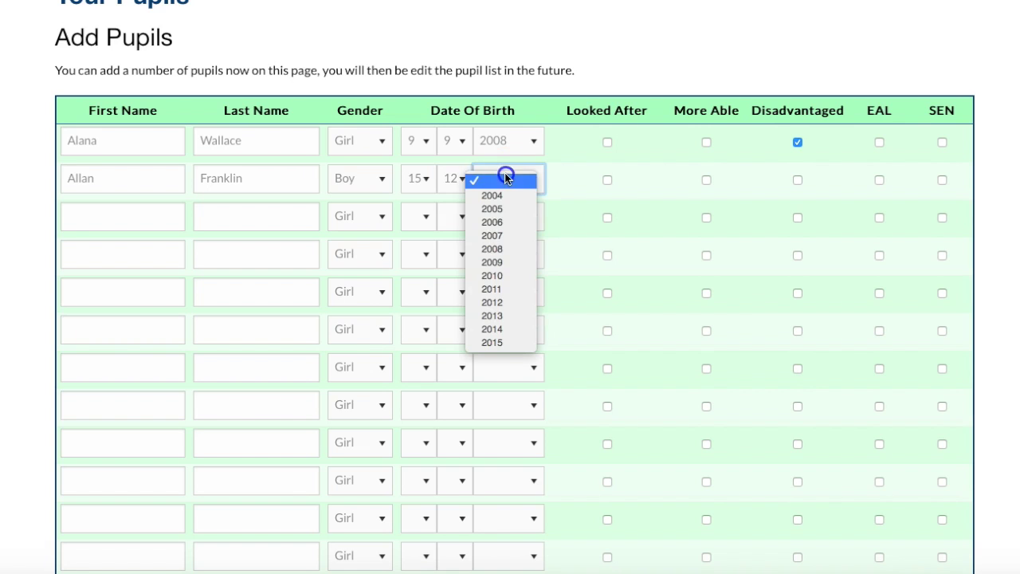
{"action": "left_click", "coordinate": [510, 250]}
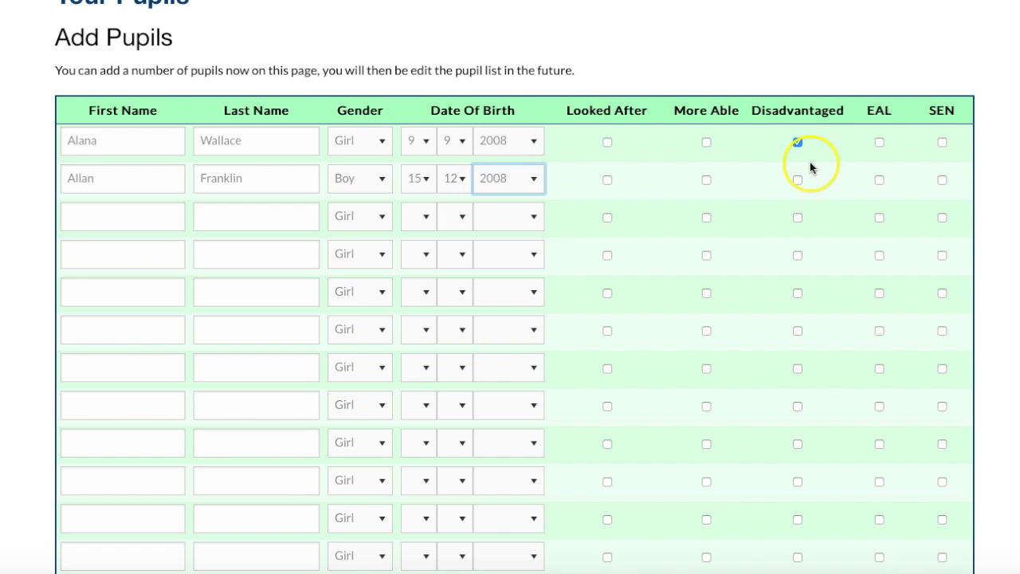
{"action": "left_click", "coordinate": [942, 179]}
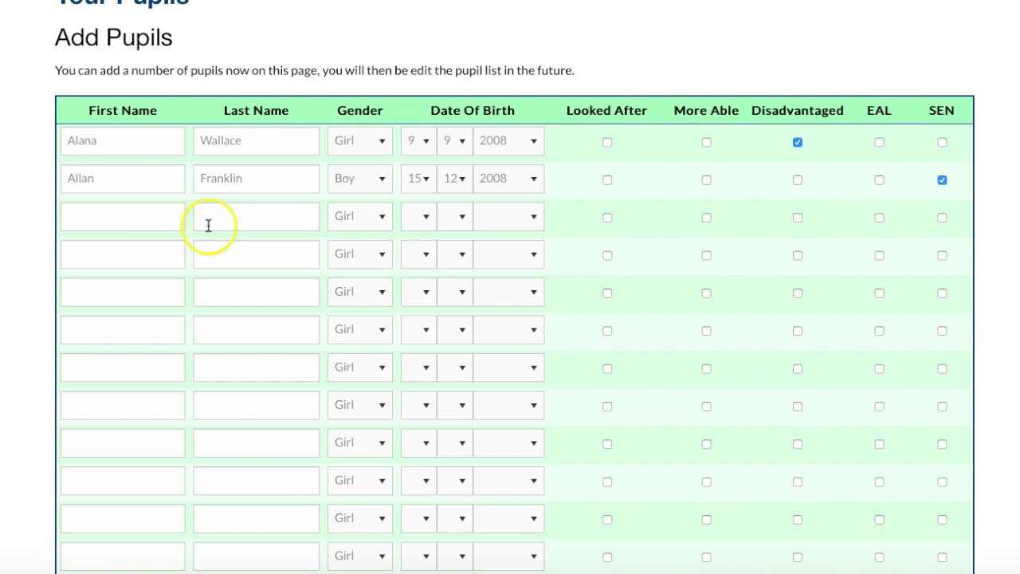